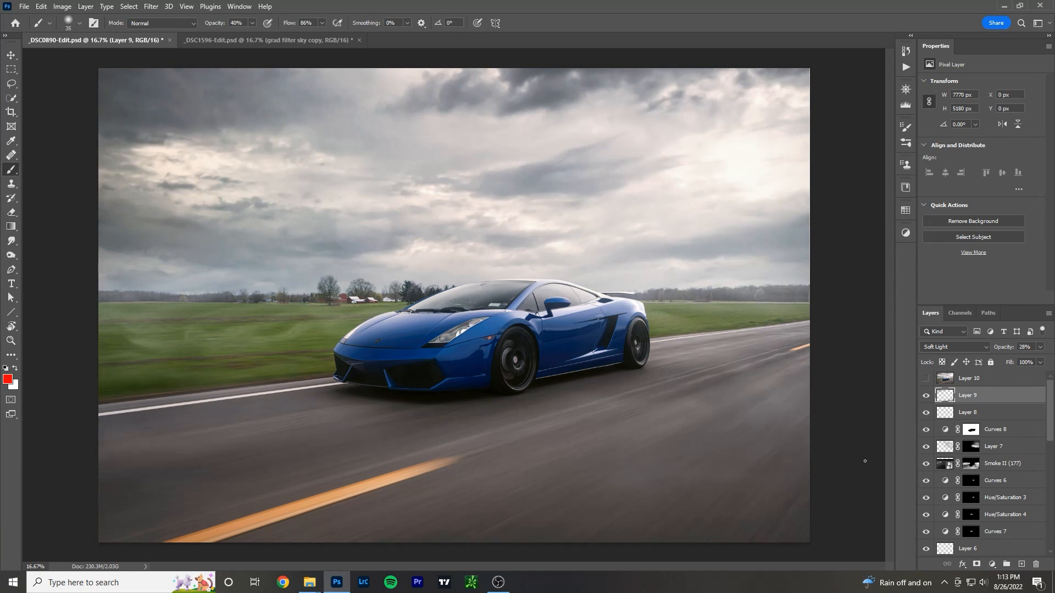
Add a Hue/Saturation adjustment masked to the car body from Layer 1, with hue -180 and saturation +10
scroll(979, 530, down, 10)
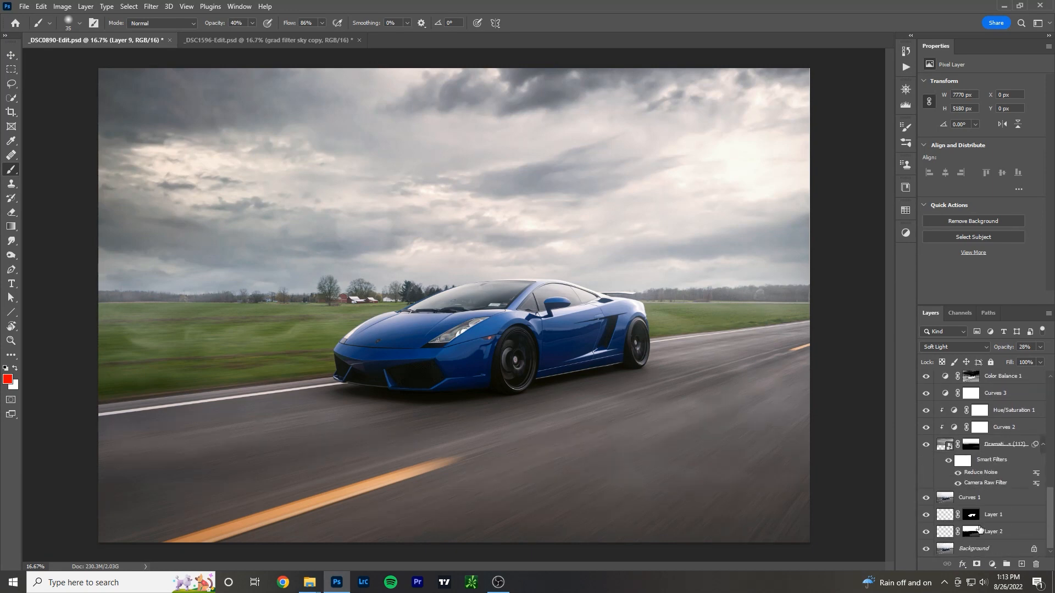
ctrl+click(945, 530)
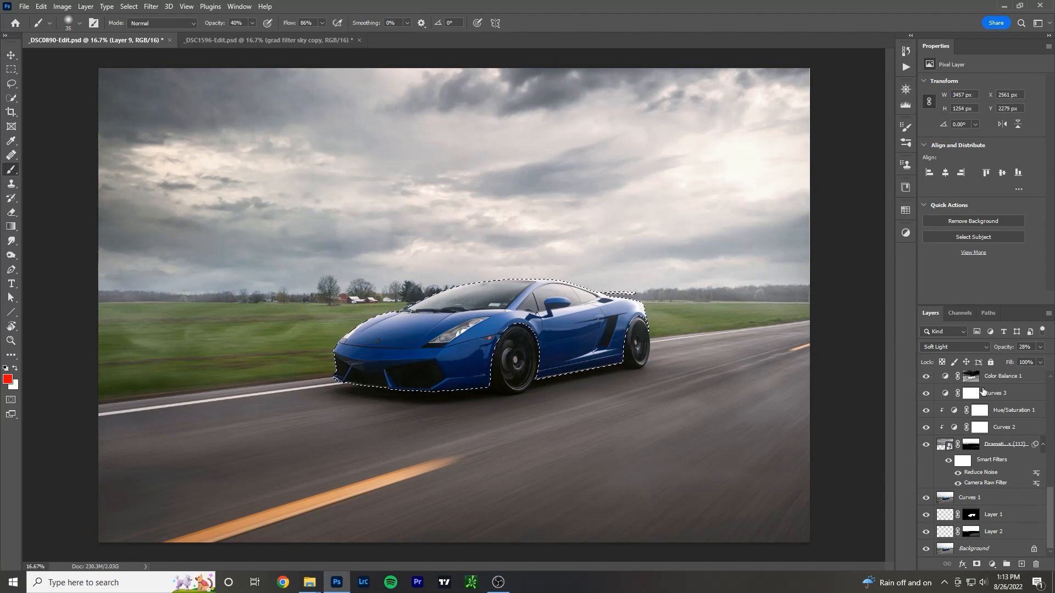
scroll(995, 406, up, 5)
scroll(995, 406, up, 3)
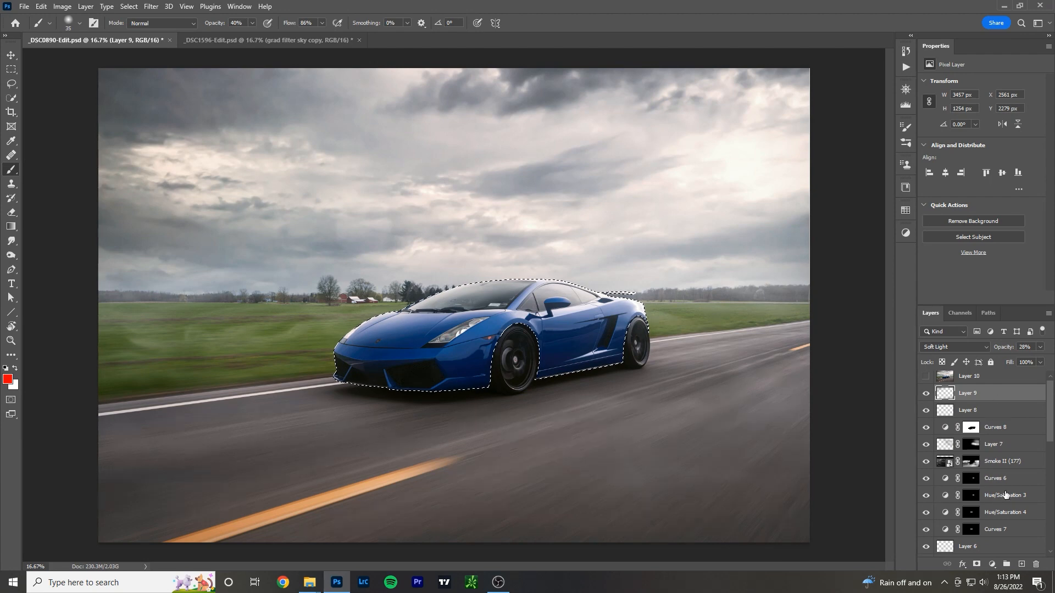
click(993, 565)
click(1004, 461)
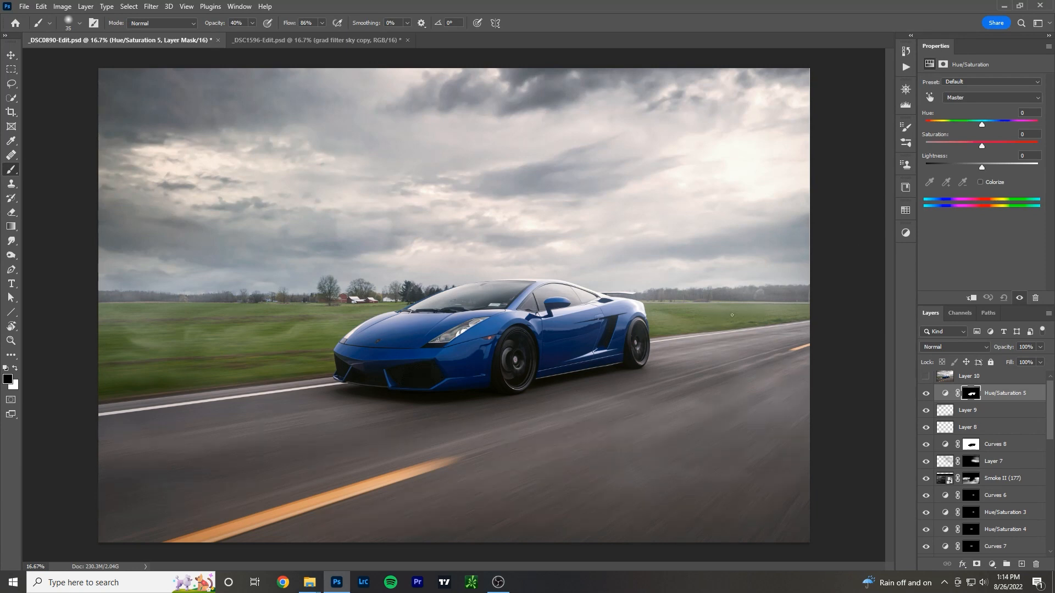
drag(983, 145, 926, 152)
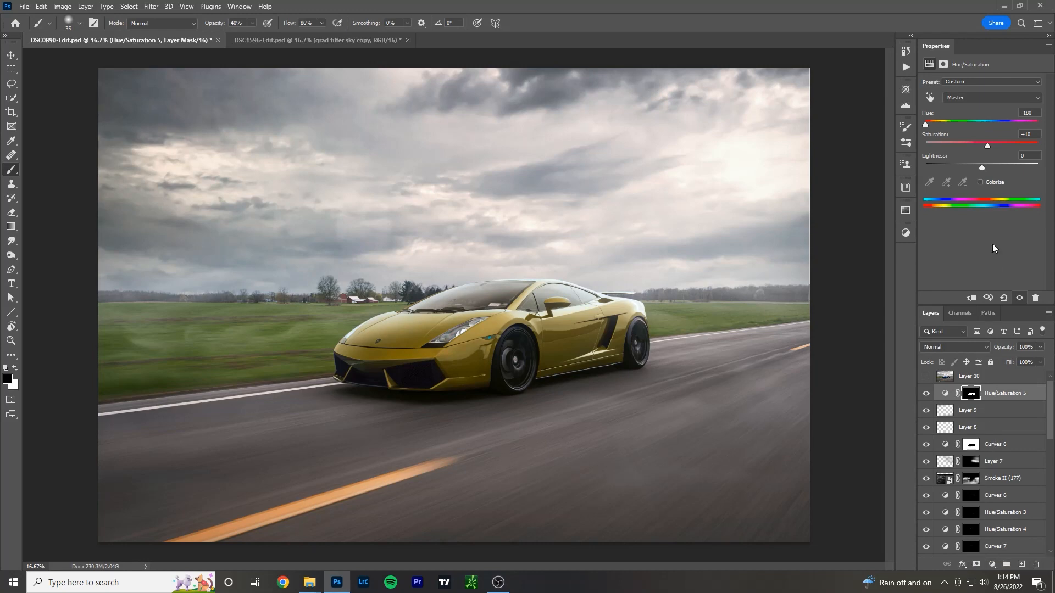
Add a Curves adjustment limited to the same car body mask and set its blend mode to Color
ctrl+click(971, 393)
click(992, 565)
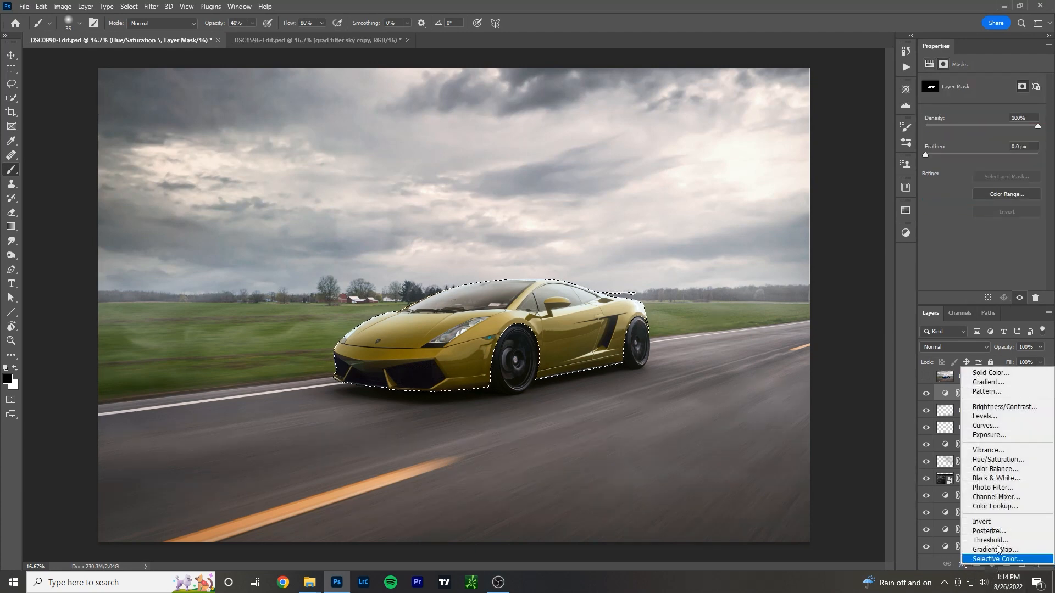
click(992, 428)
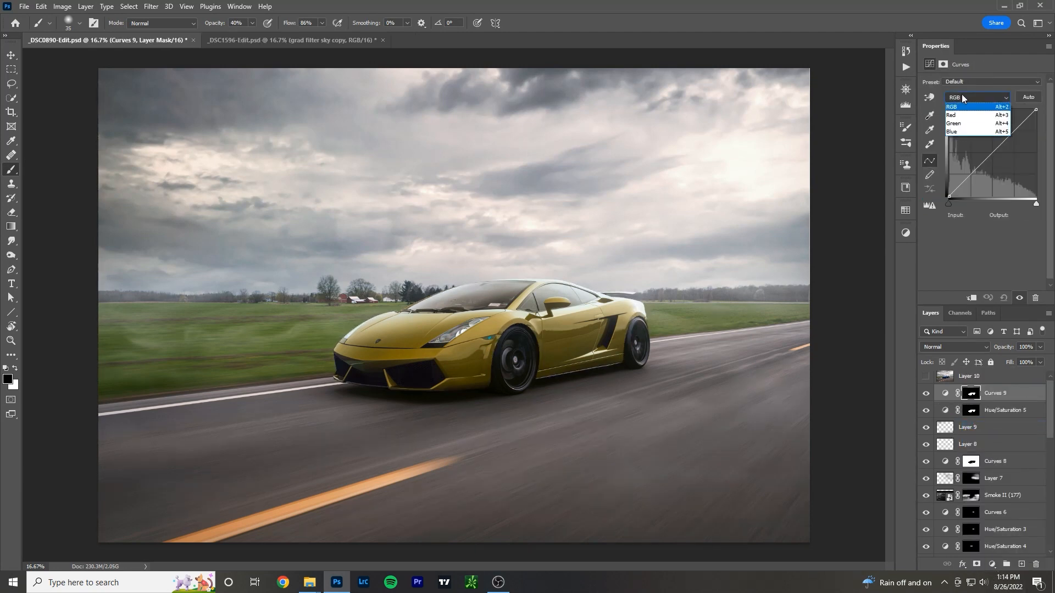
click(938, 347)
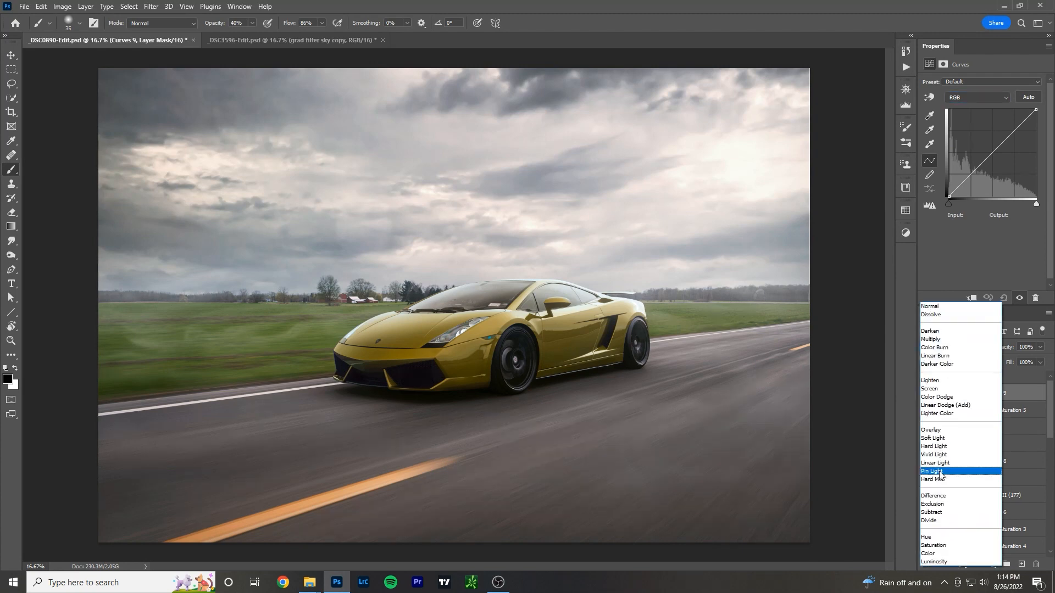
click(936, 557)
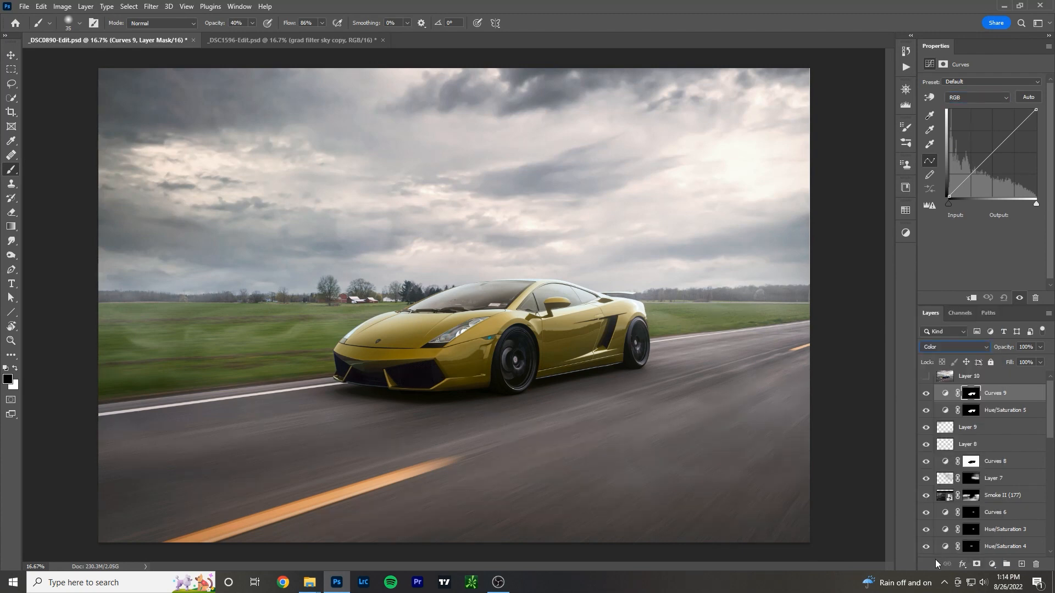
Lower the Blue curve's highlights to about input 197, output 181, pin its shadows, and adjust the Red curve's highlights
click(964, 97)
click(967, 129)
drag(1014, 131, 1016, 135)
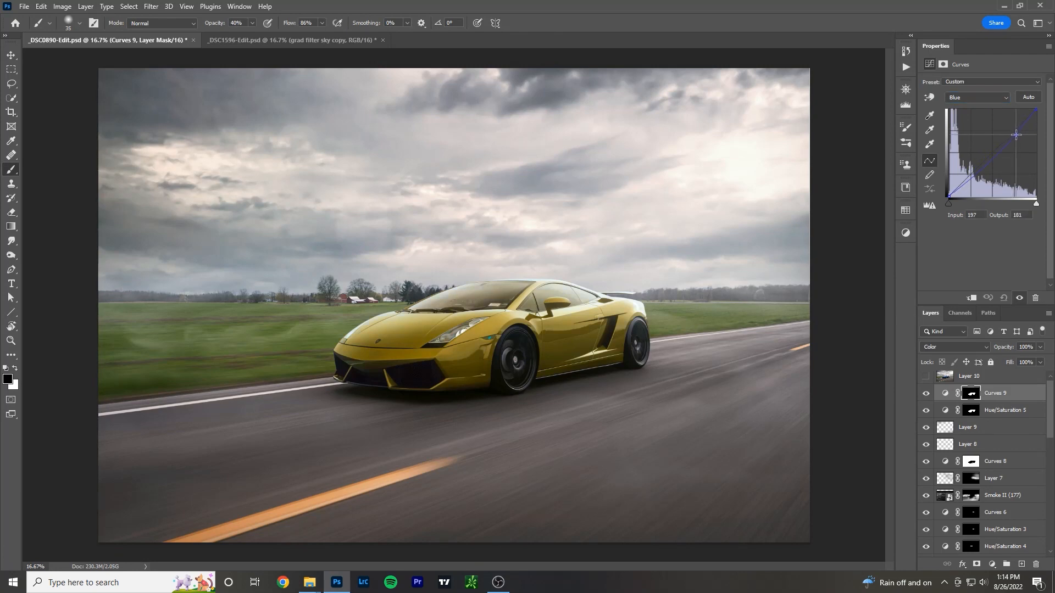
drag(977, 170, 976, 171)
click(976, 97)
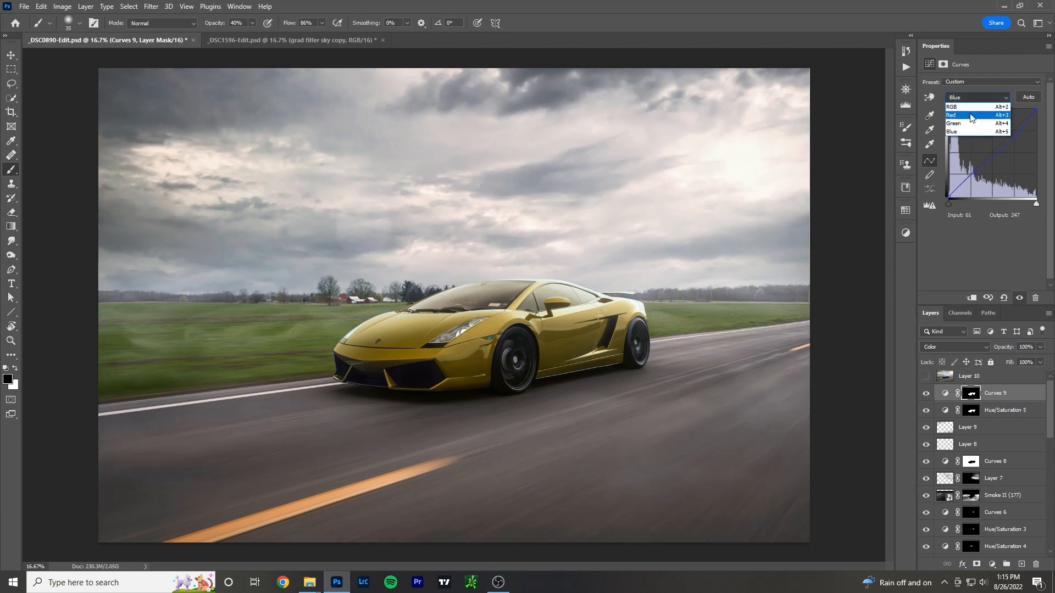
click(967, 114)
click(1011, 135)
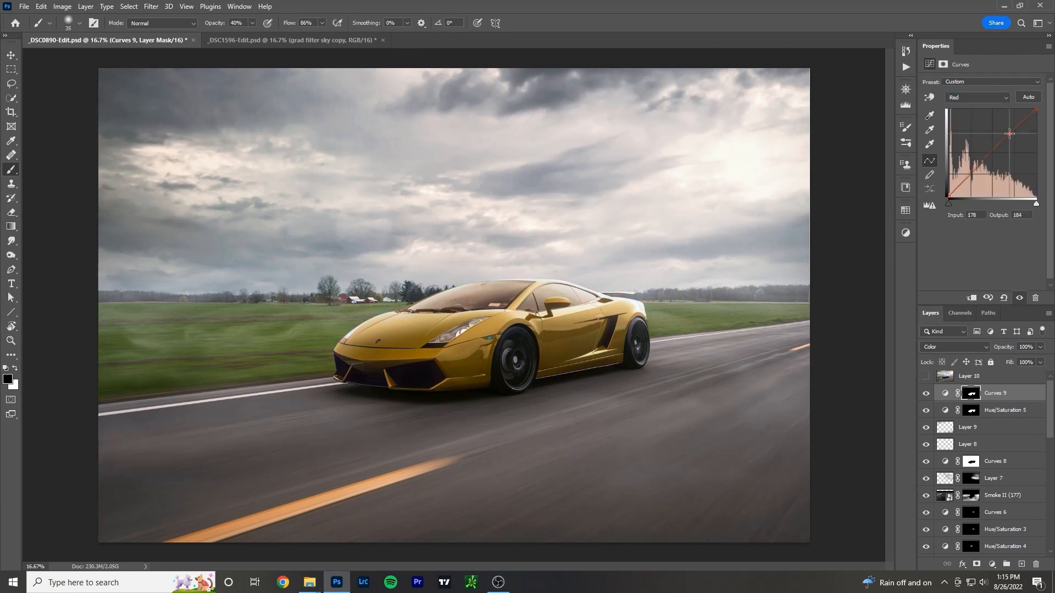
Adjust the Green curve's midtones and raise the RGB curve to input 152, output 179
click(976, 97)
click(970, 123)
mouse_move(992, 153)
mouse_down()
mouse_move(1003, 137)
mouse_move(993, 154)
mouse_up()
click(981, 100)
click(981, 100)
drag(1002, 141, 1000, 135)
Compare the car's paint color with and without the Curves 9 adjustment
click(924, 397)
click(925, 397)
click(925, 397)
click(924, 397)
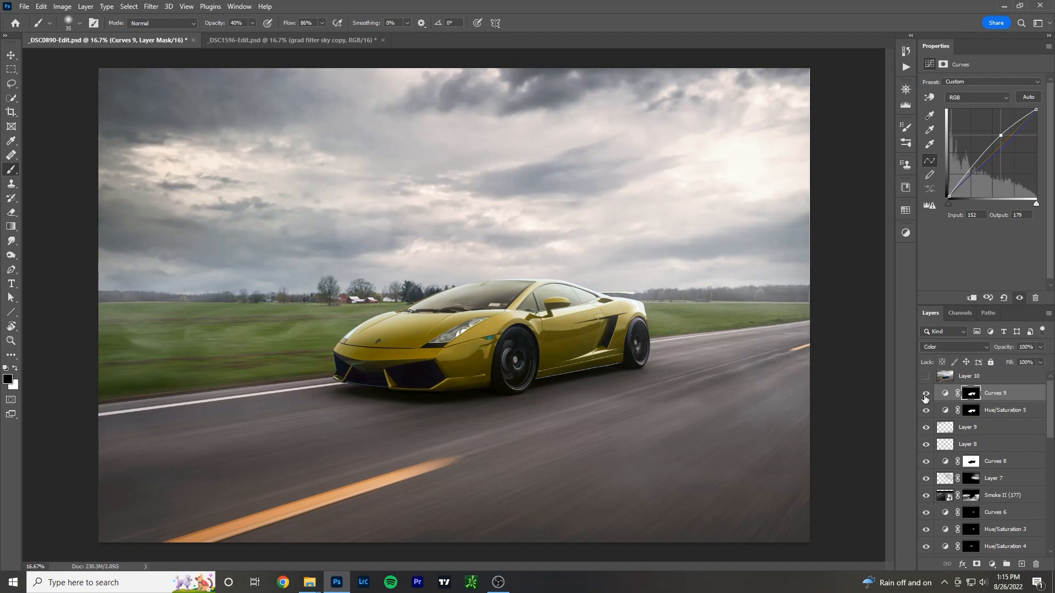
click(925, 396)
click(925, 396)
click(973, 96)
click(972, 94)
Add a second Hue/Saturation adjustment masked to the car body, setting Yellows to hue -4 and saturation +15
ctrl+click(971, 393)
click(992, 564)
click(999, 459)
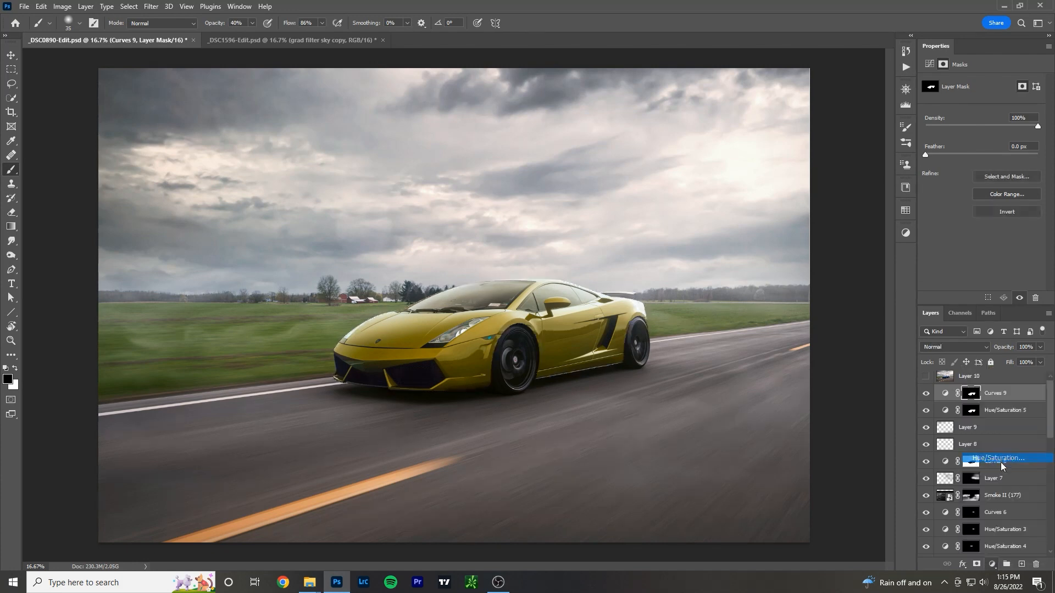
click(988, 97)
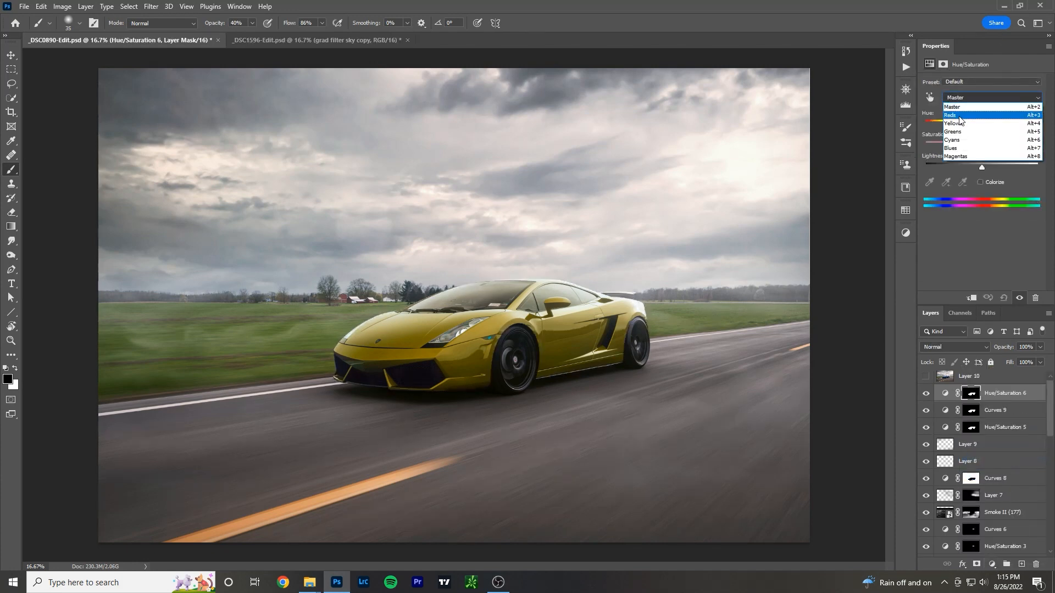
click(977, 141)
mouse_move(977, 146)
mouse_down()
mouse_move(991, 149)
mouse_move(977, 127)
mouse_move(990, 128)
mouse_move(981, 130)
mouse_up()
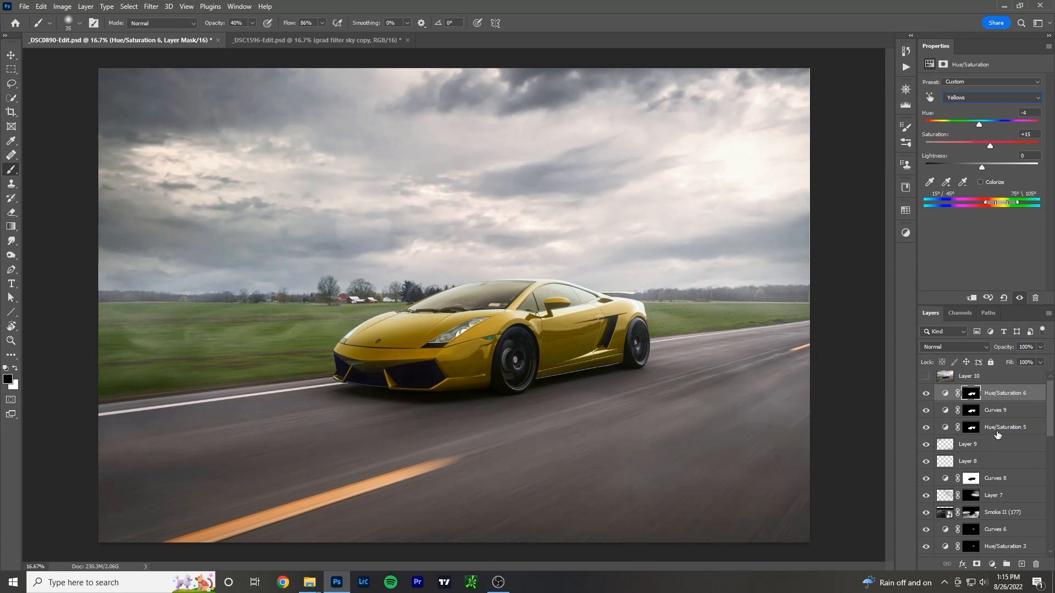
Create a new layer and circle the windshield and side windows in red with the Brush
scroll(958, 412, up, 1)
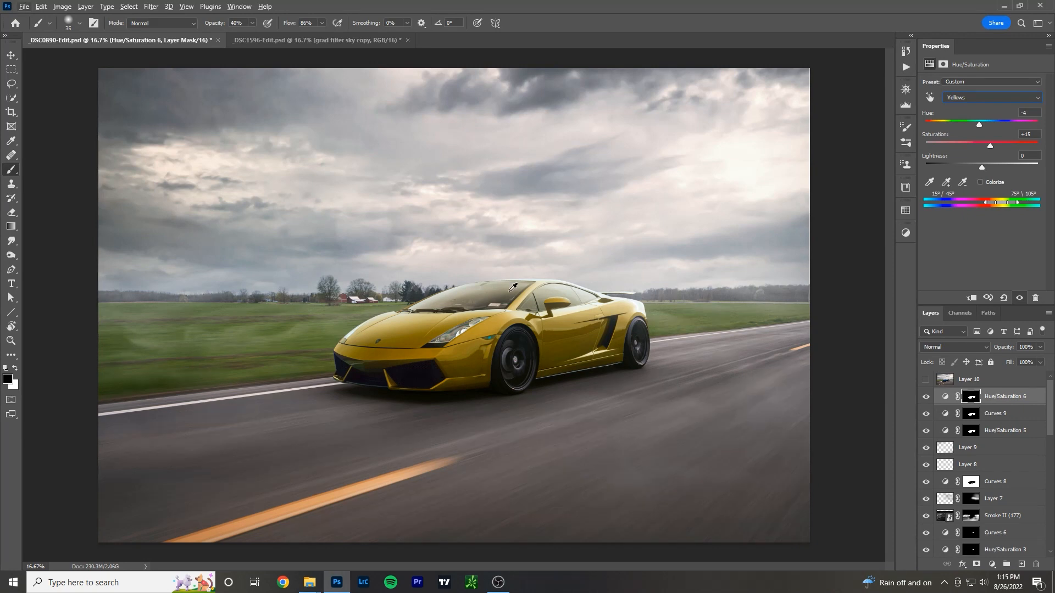
scroll(506, 294, up, 3)
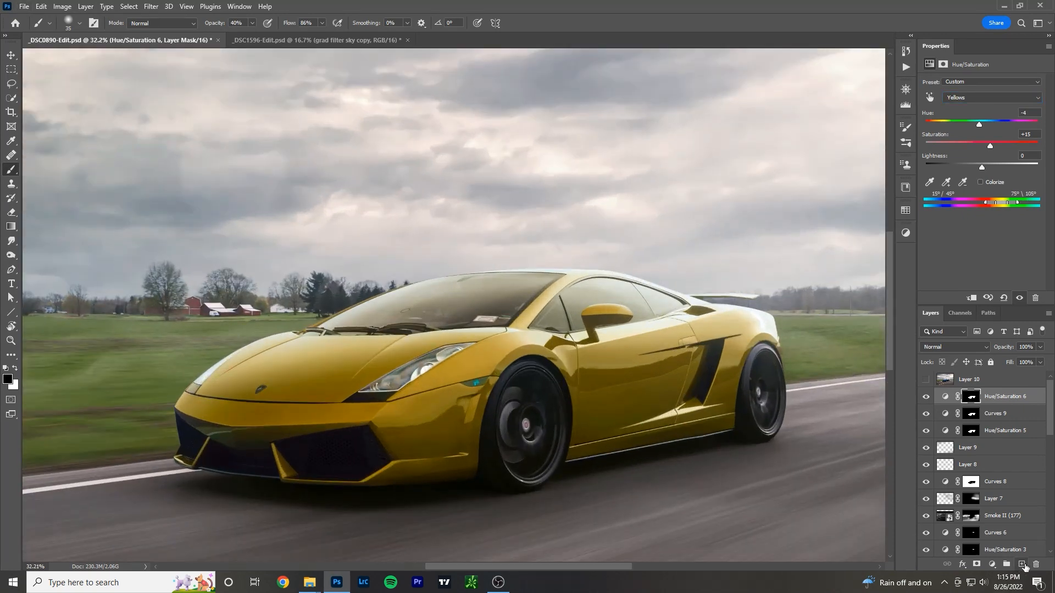
key(ctrl+shift+alt+n)
mouse_move(372, 282)
mouse_down()
mouse_move(320, 287)
mouse_move(286, 317)
mouse_move(305, 343)
mouse_move(465, 340)
mouse_move(535, 317)
mouse_move(571, 278)
mouse_move(507, 253)
mouse_move(303, 273)
mouse_up()
mouse_move(649, 272)
mouse_down()
mouse_move(621, 273)
mouse_move(623, 339)
mouse_up()
mouse_move(700, 316)
mouse_down()
mouse_move(636, 268)
mouse_move(595, 288)
mouse_up()
Circle the headlight, side marker, front bumper grilles and side air vent in red on the same layer
mouse_move(400, 360)
mouse_down()
mouse_move(385, 404)
mouse_move(480, 339)
mouse_move(364, 366)
mouse_up()
drag(445, 395, 453, 384)
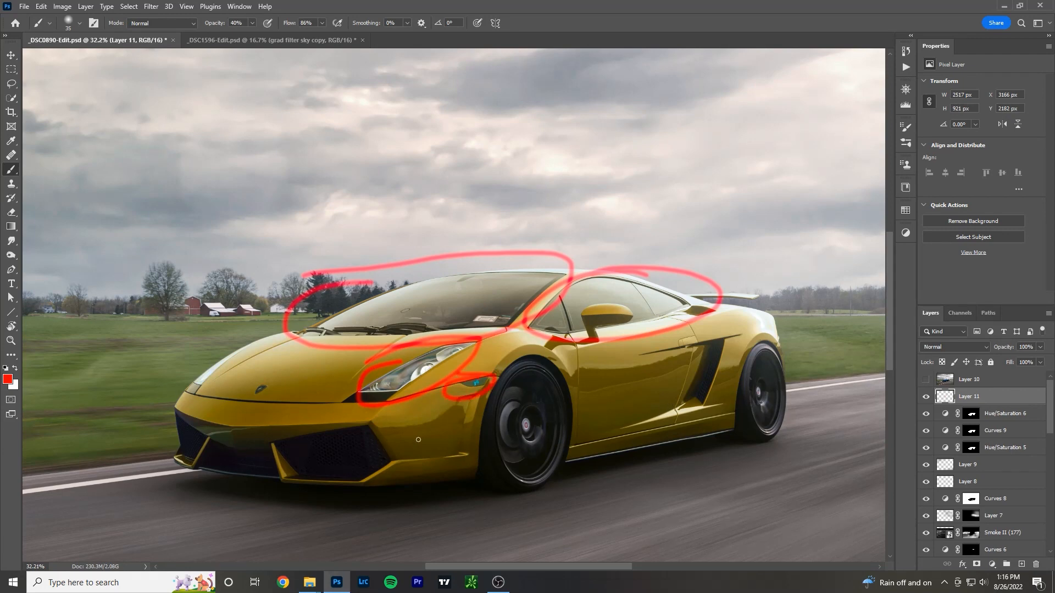
mouse_move(370, 423)
mouse_down()
mouse_move(239, 432)
mouse_move(169, 416)
mouse_move(174, 451)
mouse_move(214, 474)
mouse_move(381, 475)
mouse_move(392, 457)
mouse_move(363, 425)
mouse_up()
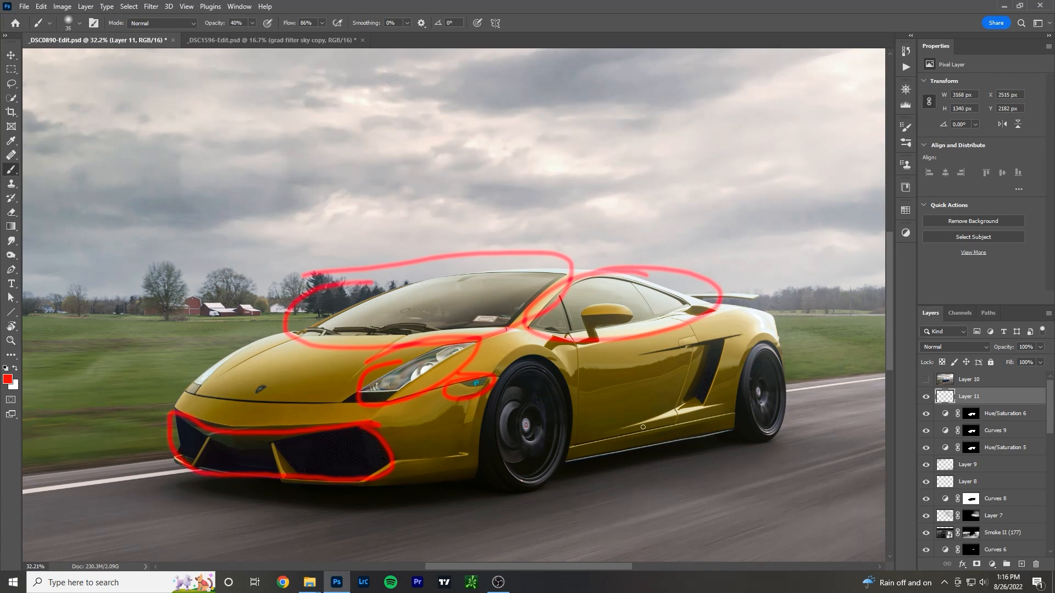
mouse_move(721, 347)
mouse_down()
mouse_move(688, 393)
mouse_move(723, 369)
mouse_move(725, 339)
mouse_up()
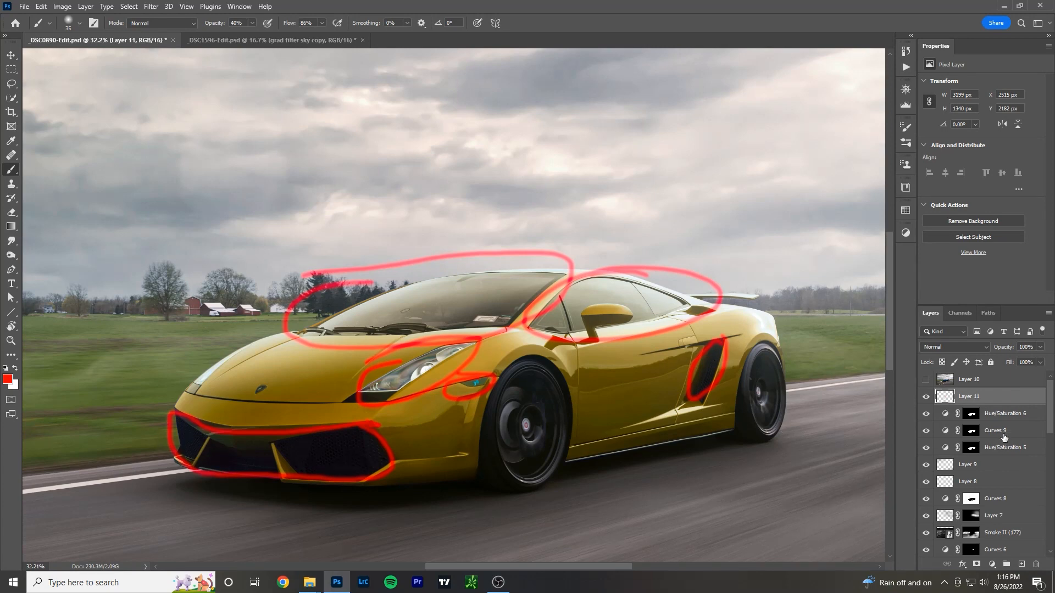
shift+click(1003, 447)
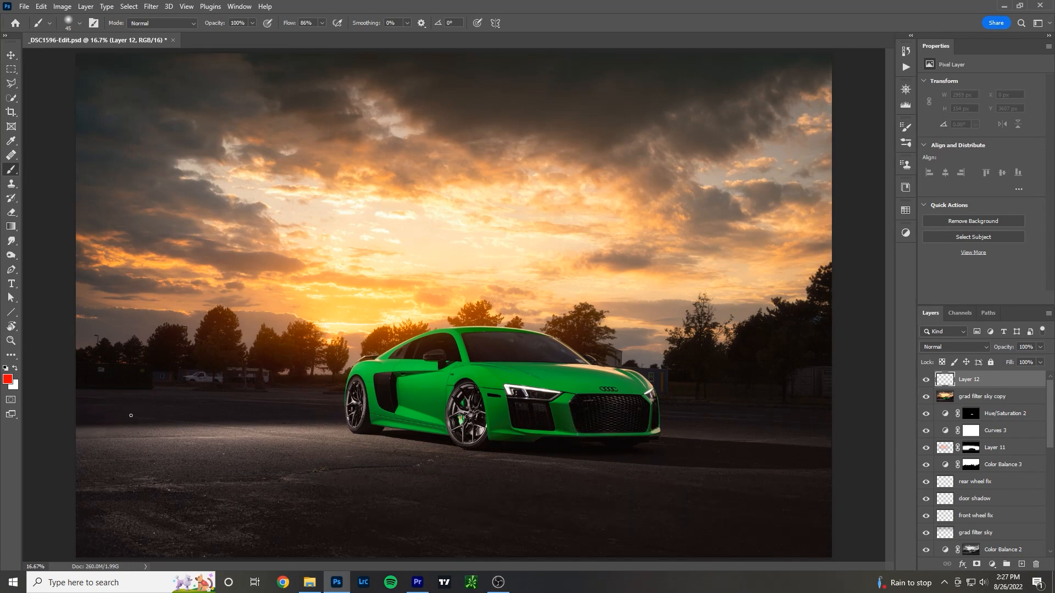
Paint five red downward arrows across the sky of the green car photo on Layer 12
drag(130, 86, 121, 225)
drag(109, 163, 111, 202)
drag(299, 88, 286, 261)
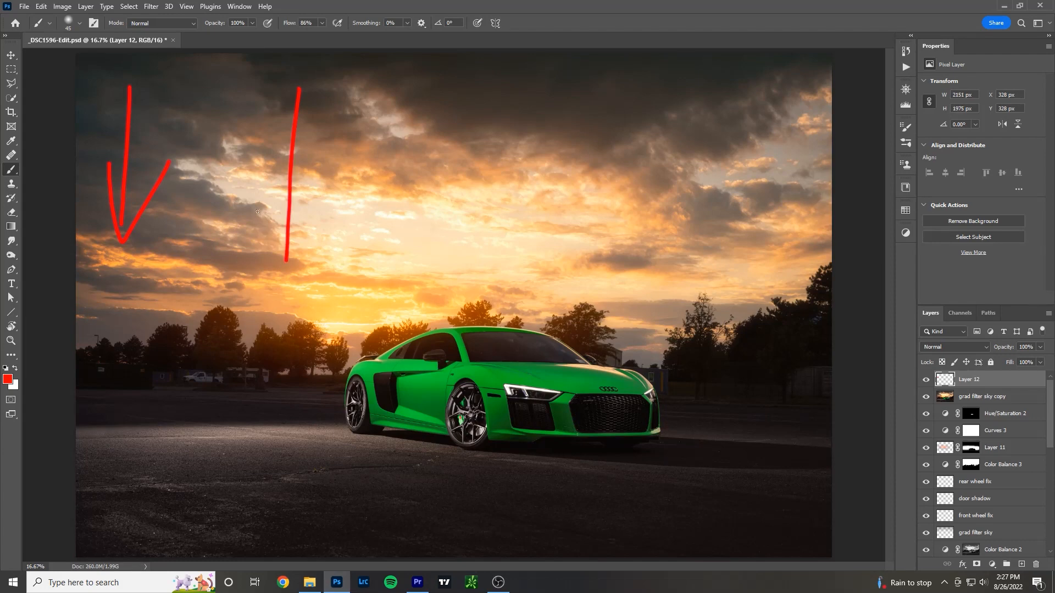
drag(254, 205, 364, 164)
drag(480, 162, 481, 259)
mouse_move(448, 191)
mouse_down()
mouse_move(466, 244)
mouse_move(532, 166)
mouse_up()
drag(623, 106, 635, 268)
mouse_move(602, 205)
mouse_down()
mouse_move(638, 289)
mouse_move(684, 172)
mouse_up()
drag(773, 100, 765, 303)
drag(731, 222, 810, 202)
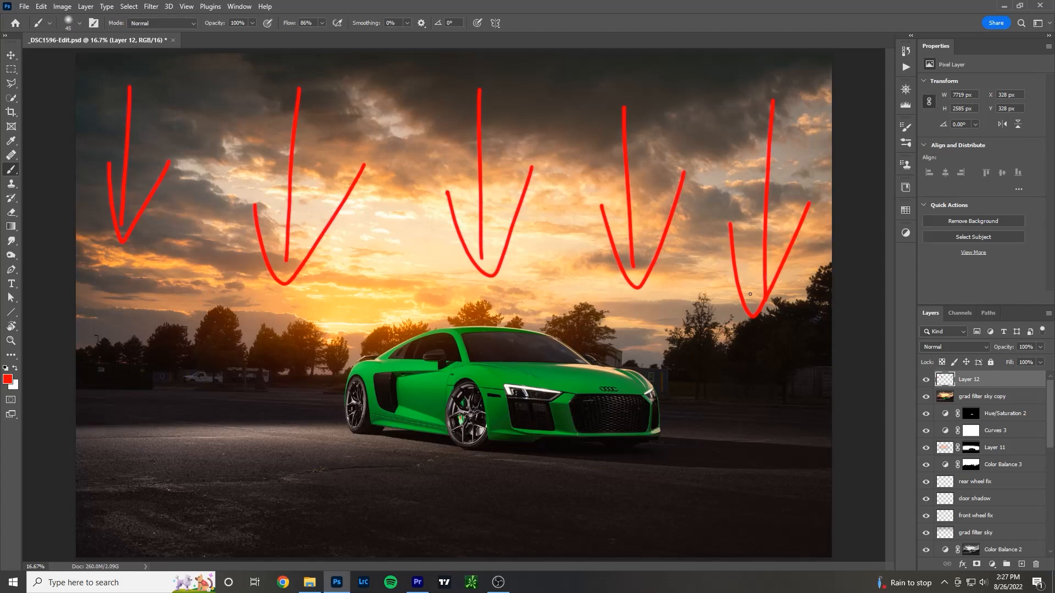
Hide the arrow layer to view the underlying photo, and restore and reselect that layer
click(926, 380)
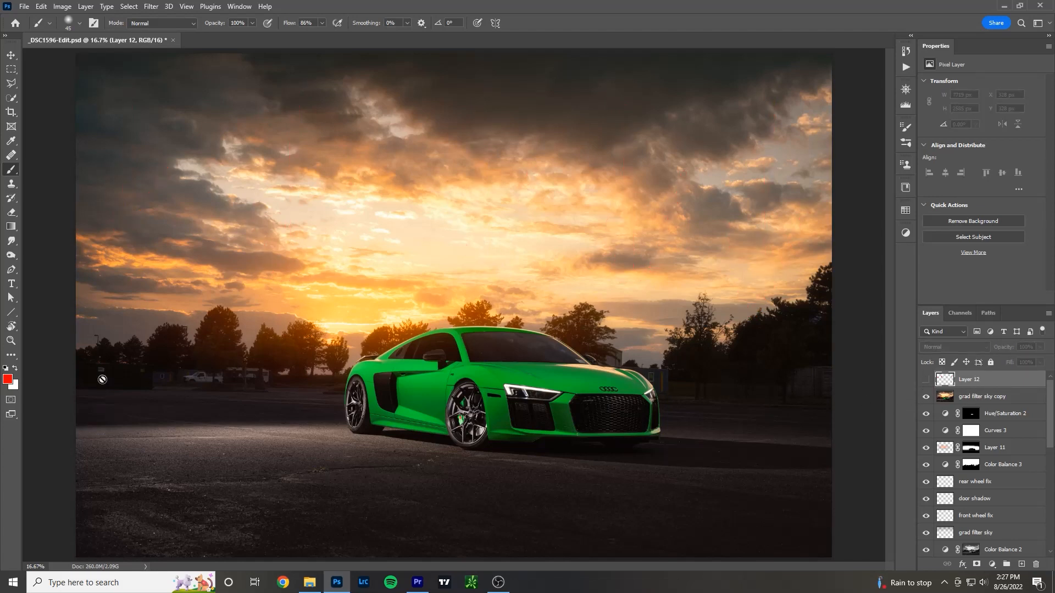
click(1017, 396)
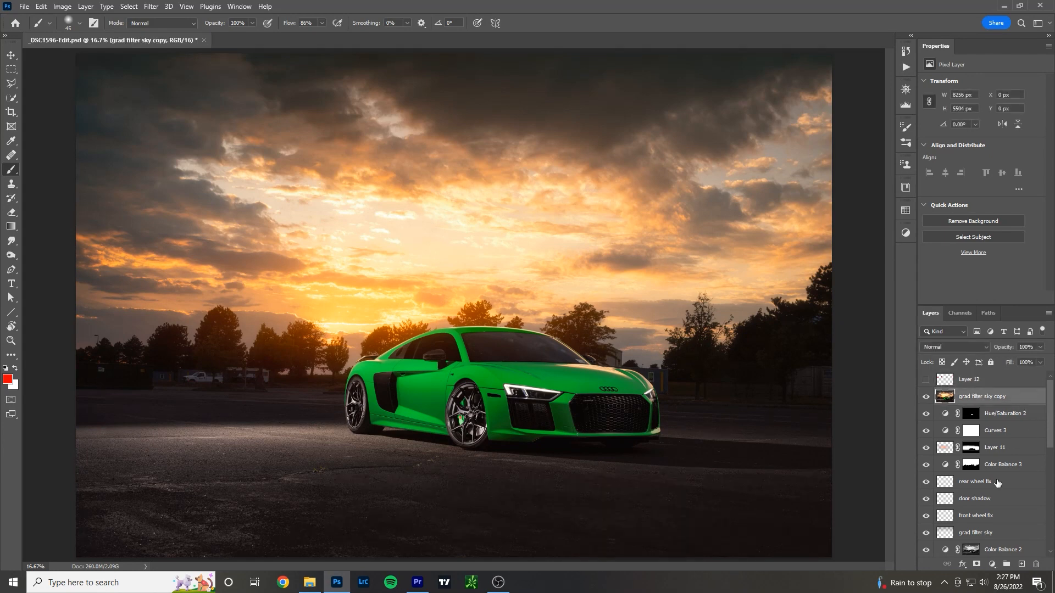
click(926, 379)
click(970, 379)
Outline the sky, tree line and car body in red, leaving out the wheels and the ground
drag(76, 390, 330, 388)
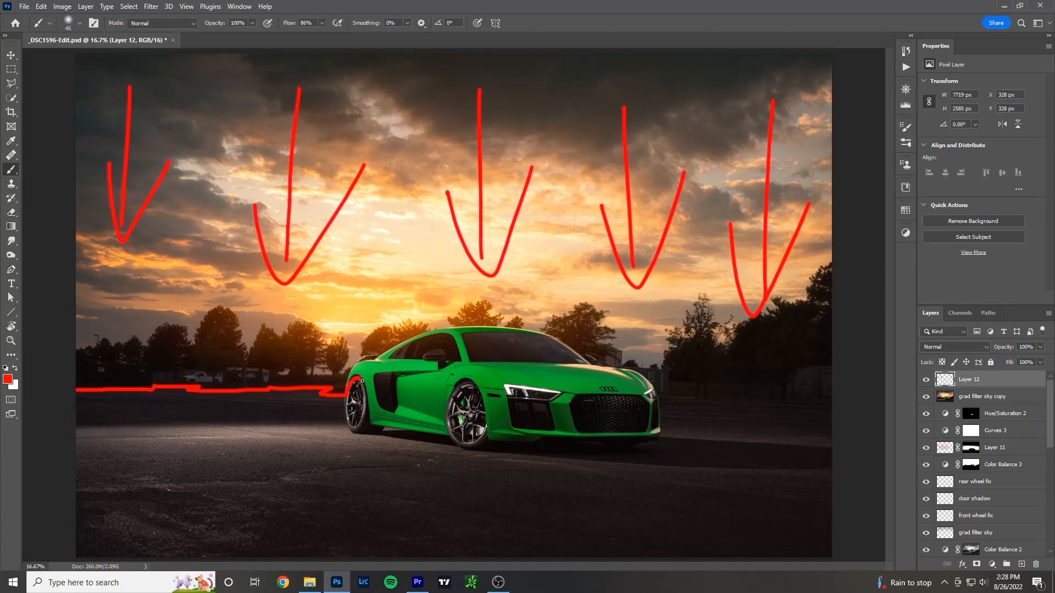
drag(405, 430, 448, 434)
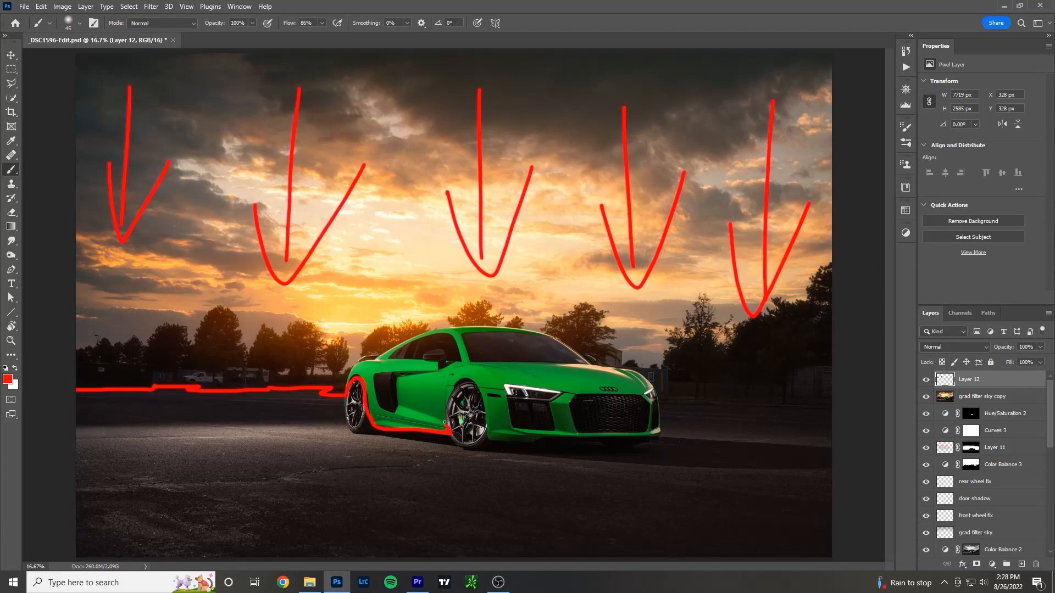
drag(491, 441, 644, 443)
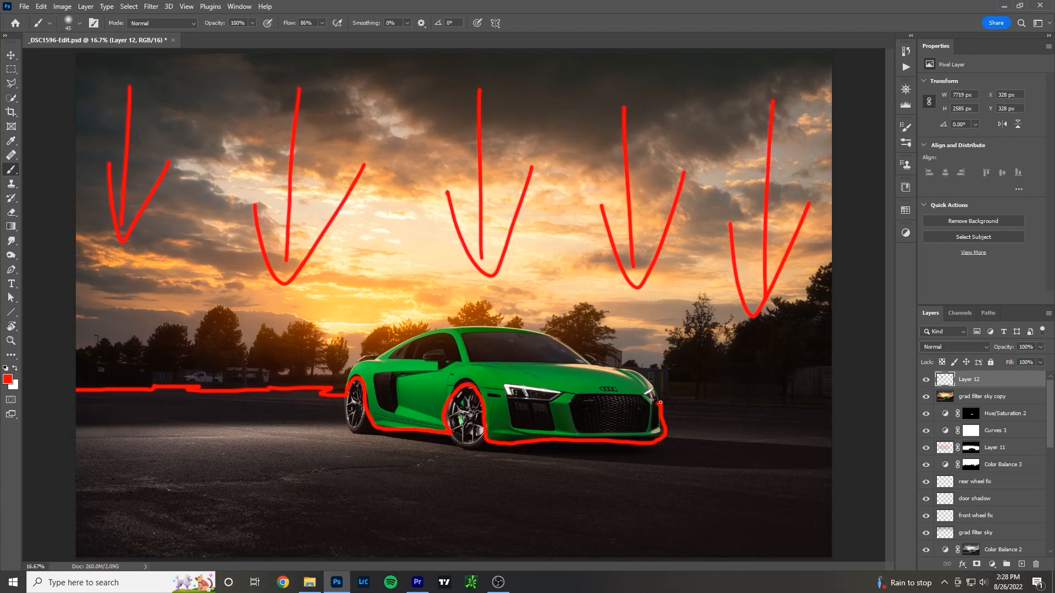
mouse_move(679, 404)
mouse_down()
mouse_move(829, 408)
mouse_move(828, 163)
mouse_move(815, 64)
mouse_move(179, 63)
mouse_move(87, 94)
mouse_move(77, 387)
mouse_up()
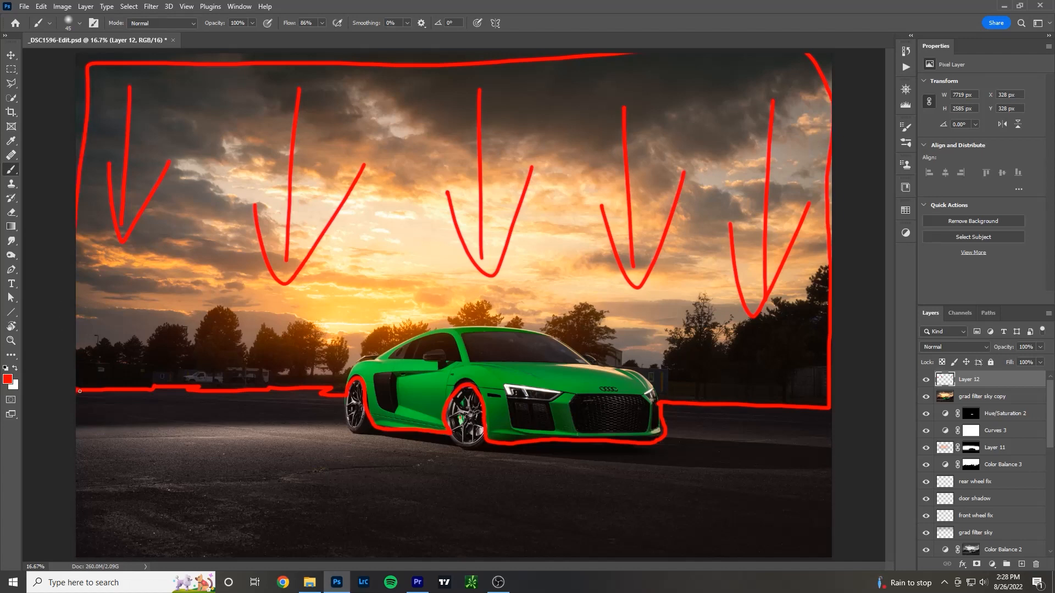
Undo the last outline strokes and delete the red annotation layer
key(ctrl+z)
key(ctrl+z)
drag(1002, 379, 1035, 565)
Copy the selected sky, trees and car body from the grad filter sky copy layer to a new layer
scroll(968, 530, down, 5)
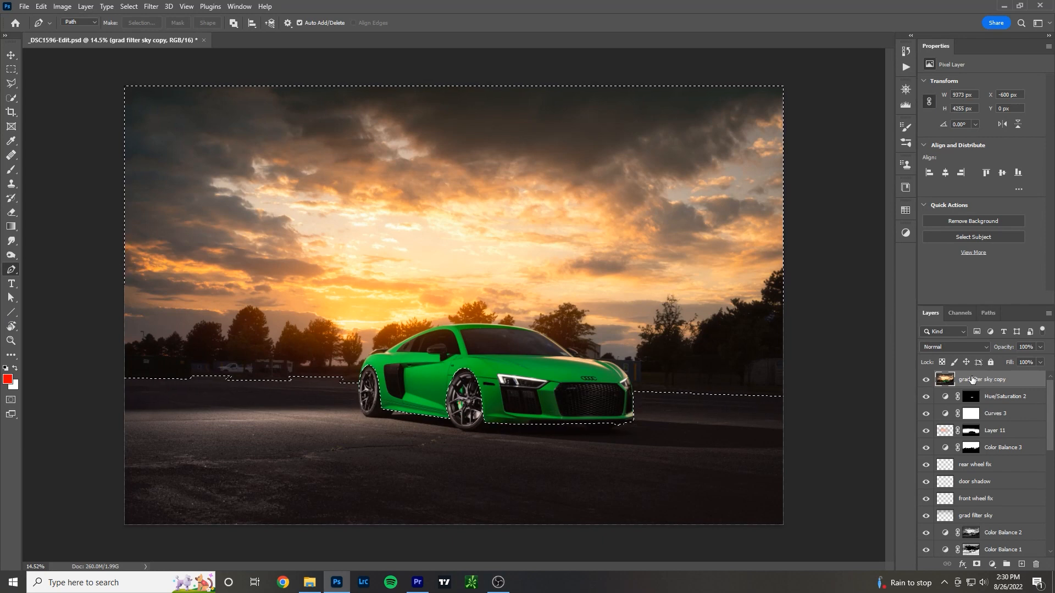
key(ctrl+j)
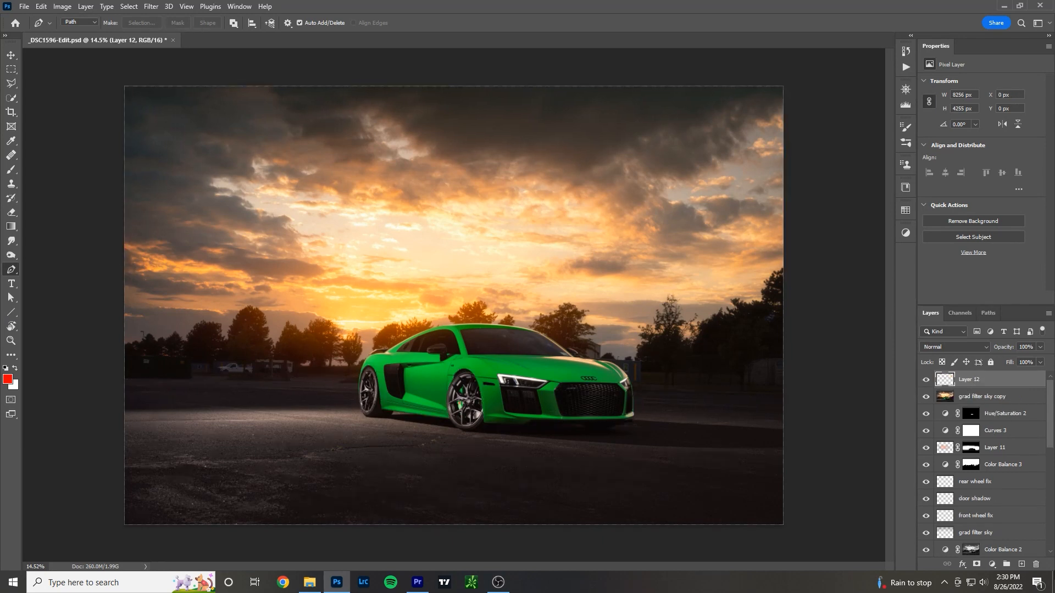
View the copied cutout on its own by hiding every other layer, and restore their visibility
drag(926, 396, 928, 572)
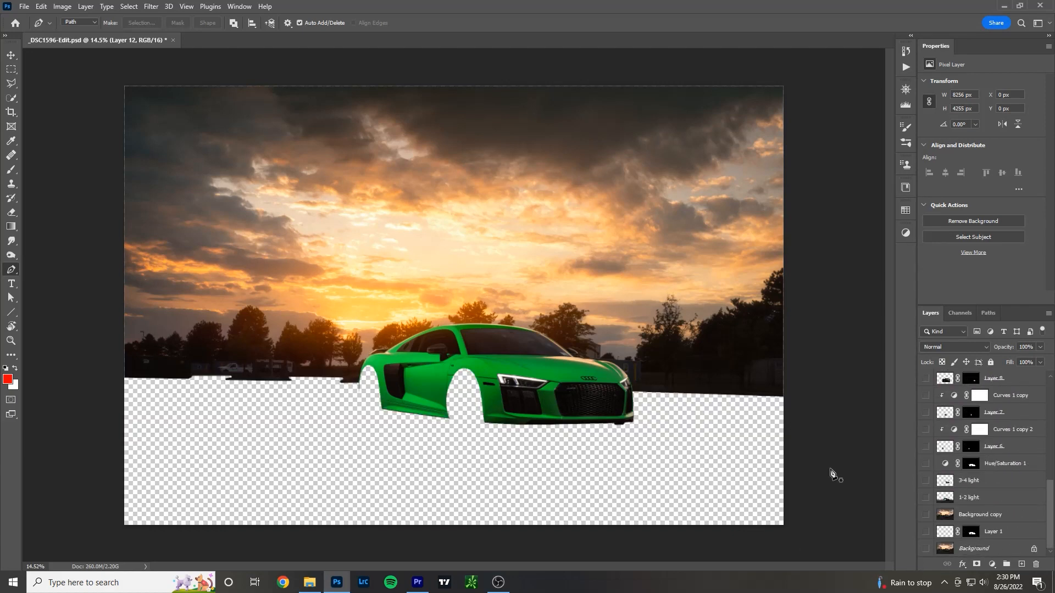
drag(927, 548, 930, 356)
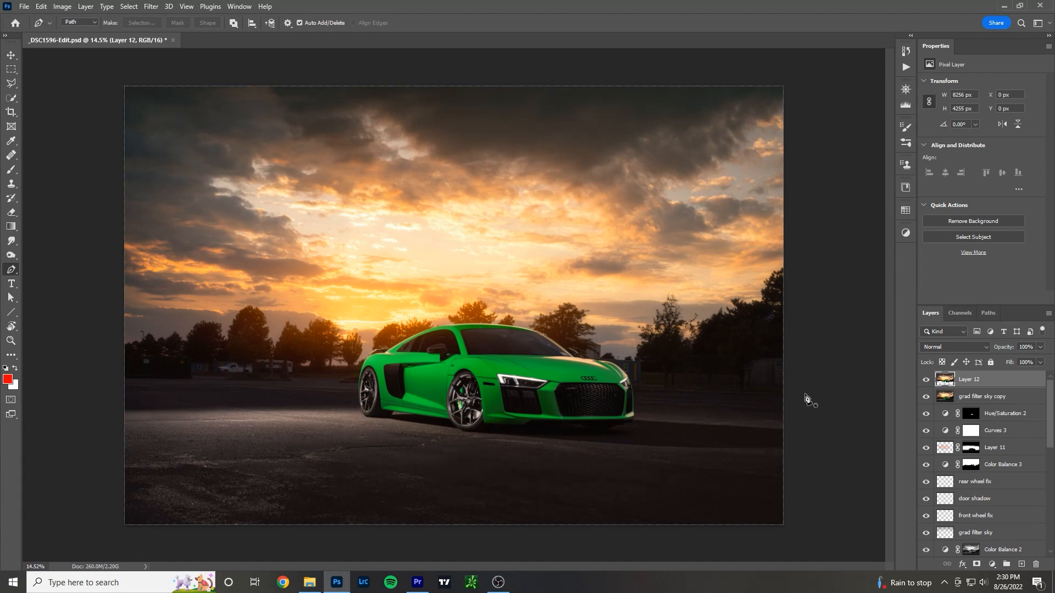
Nudge the sky, trees and car cutout on Layer 12 down to a Y position of 30 px
click(11, 55)
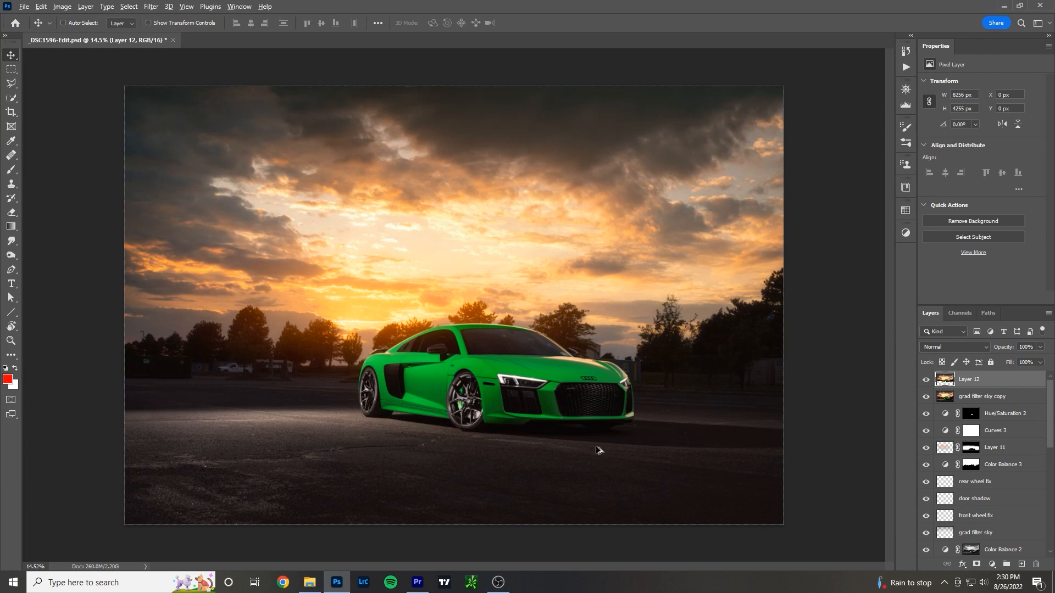
key(ctrl+0)
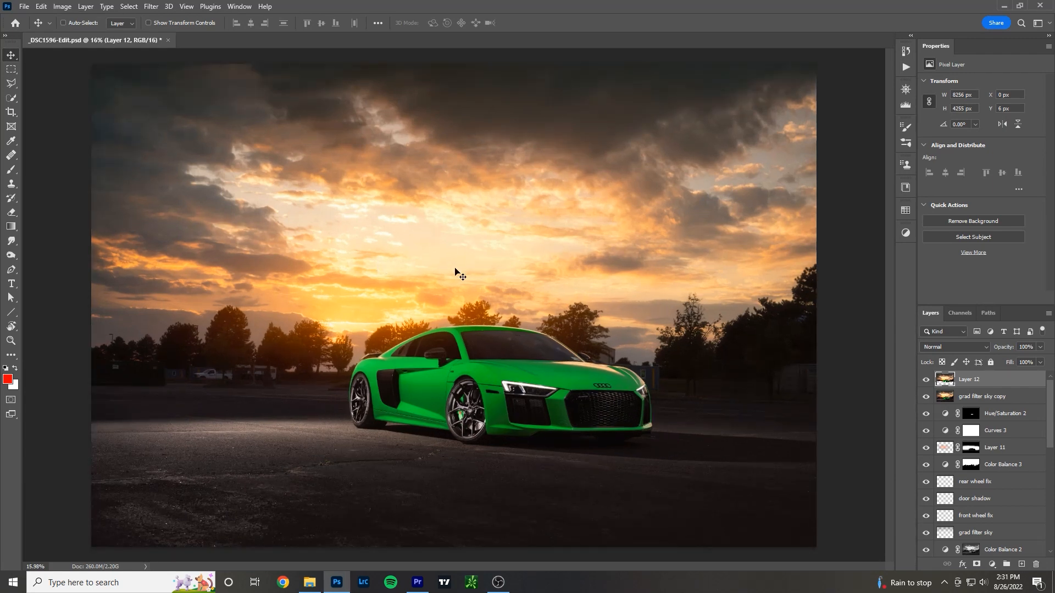
key(Down)
key(Down)
key(Down)
key(Down)
key(Down)
key(Down)
key(Down)
key(Down)
key(Down)
key(Down)
key(Down)
key(Down)
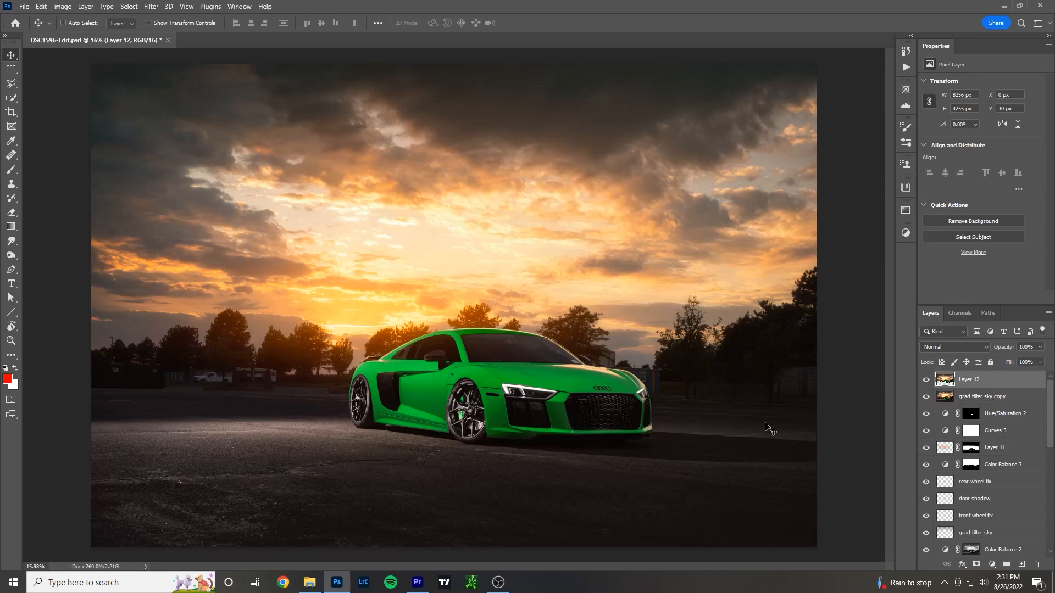
Compare the shifted cutout with the original around the tree line and parked truck by toggling Layer 12's visibility
scroll(110, 397, up, 2)
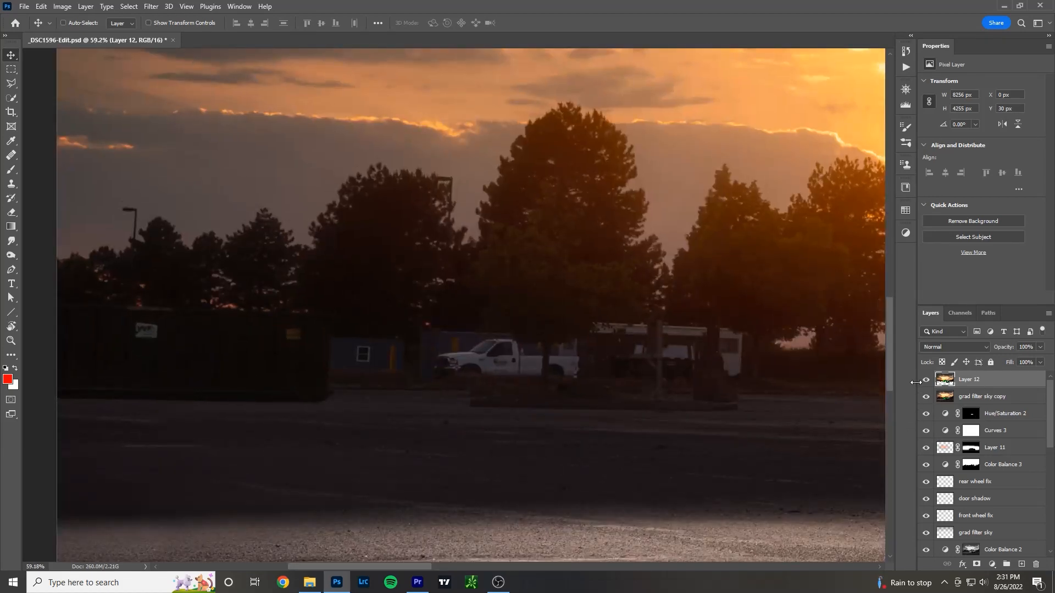
click(924, 380)
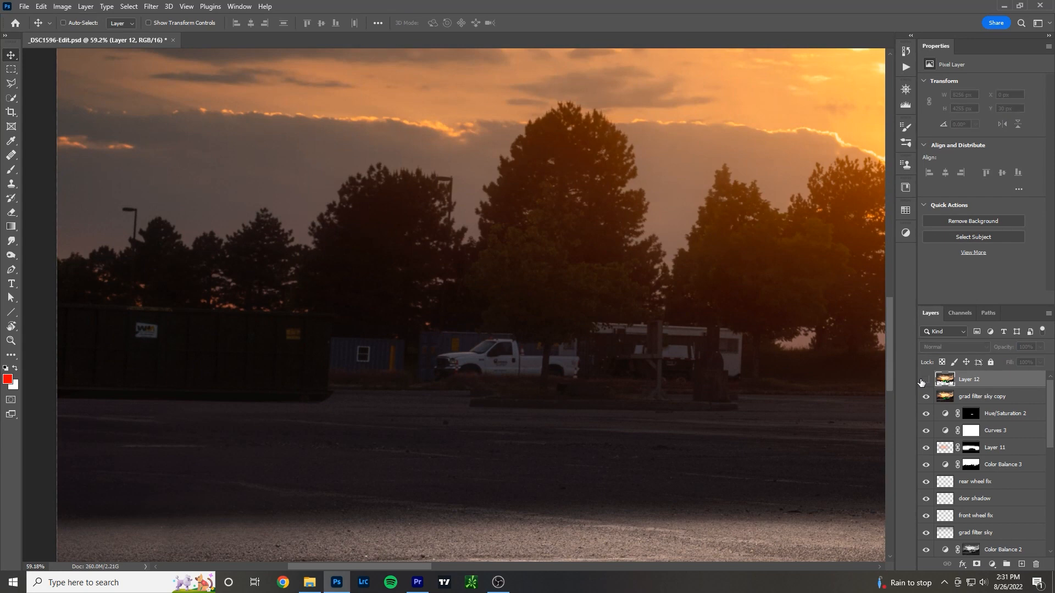
click(925, 380)
click(925, 380)
click(925, 379)
click(923, 380)
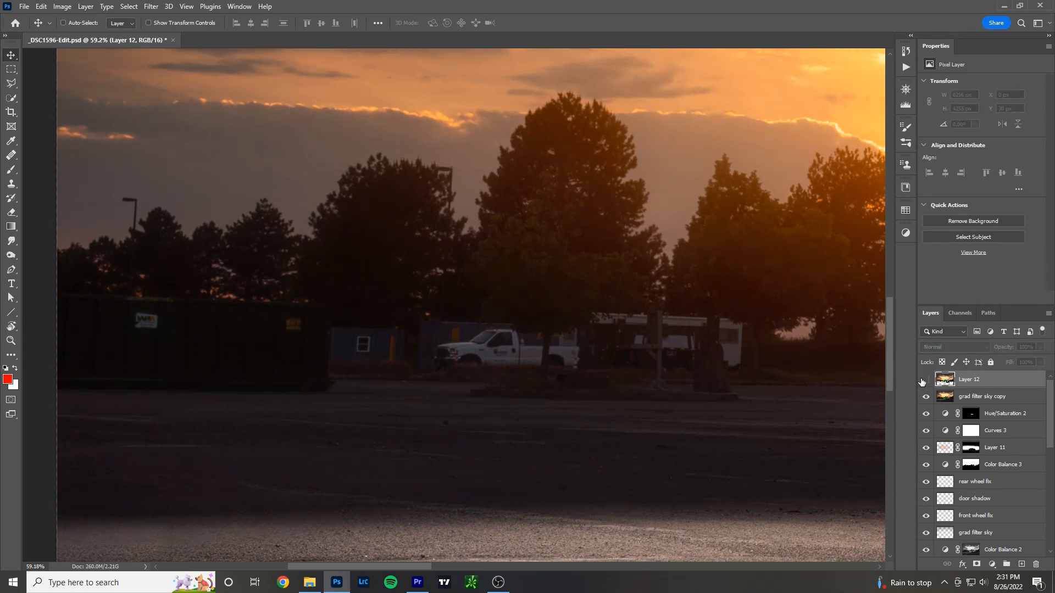
click(923, 380)
click(926, 379)
click(925, 380)
click(924, 380)
click(924, 379)
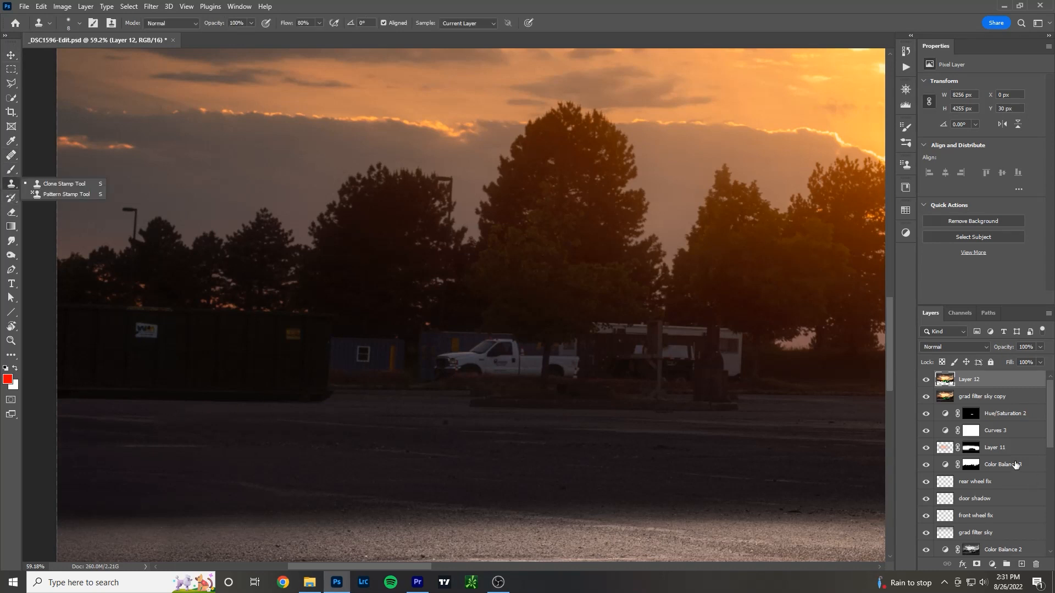
Duplicate the grad filter sky copy layer, merge the duplicate with Layer 12, and make the merged Layer 12 active
drag(1005, 396, 1021, 564)
shift+click(1008, 384)
right_click(1008, 383)
click(885, 433)
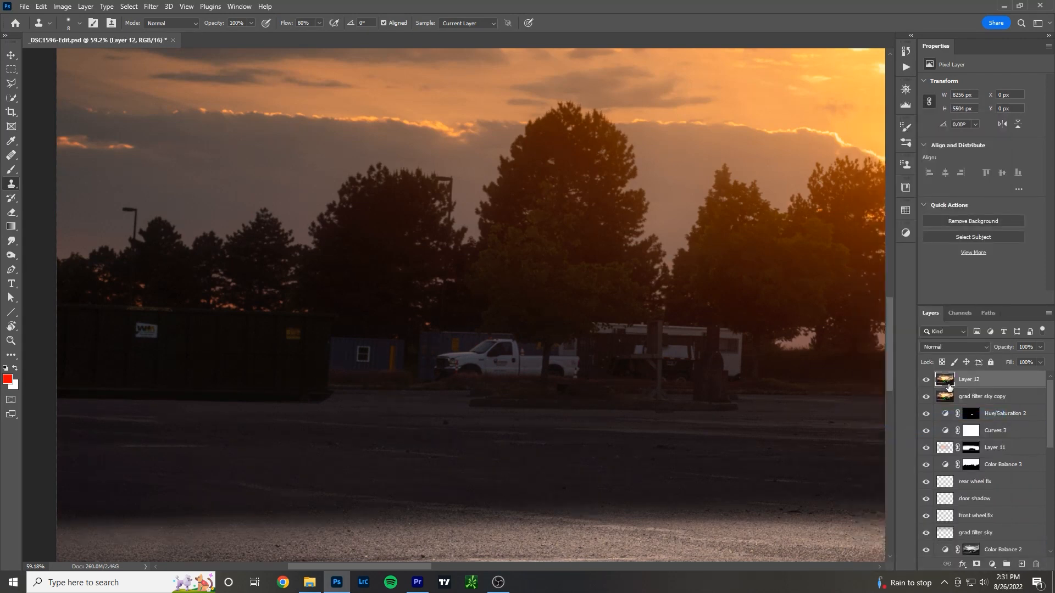
click(984, 396)
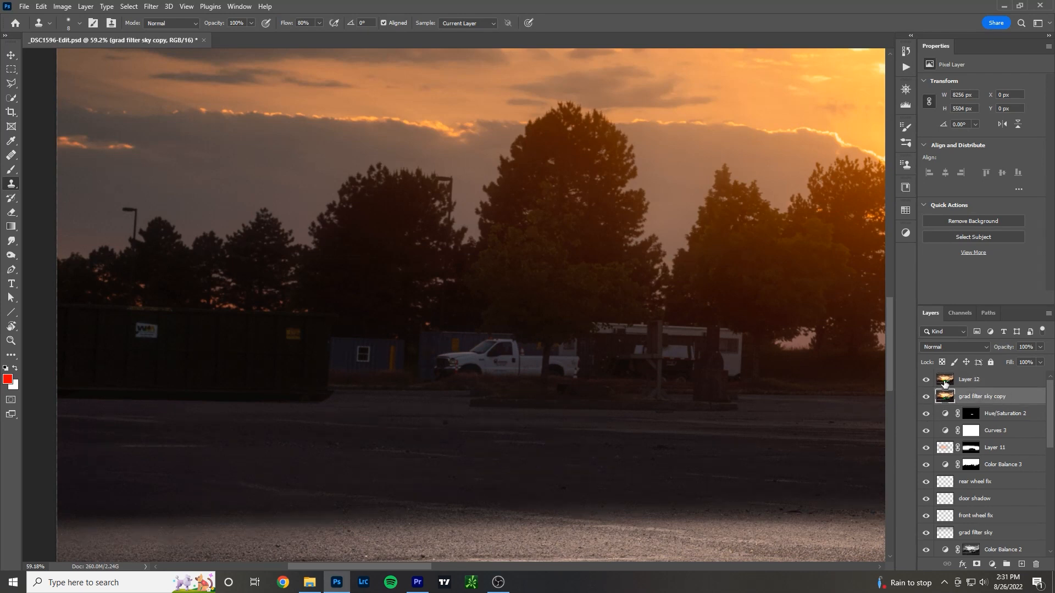
click(946, 383)
Clean up the doubled lower edge of the dumpster with the Clone Stamp at 51% opacity and brush size 20
scroll(75, 400, up, 1)
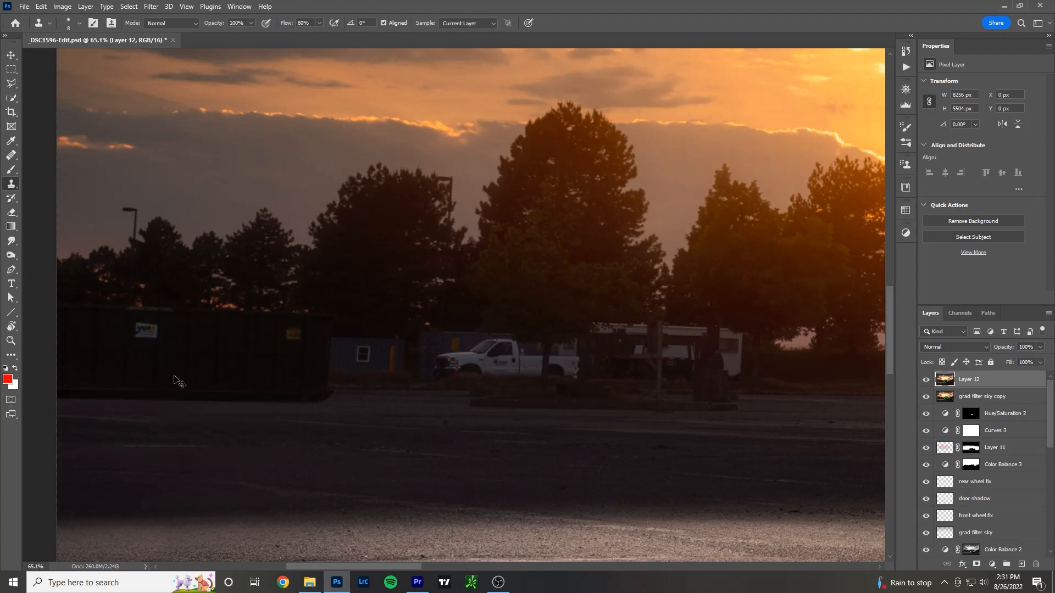
scroll(208, 378, up, 10)
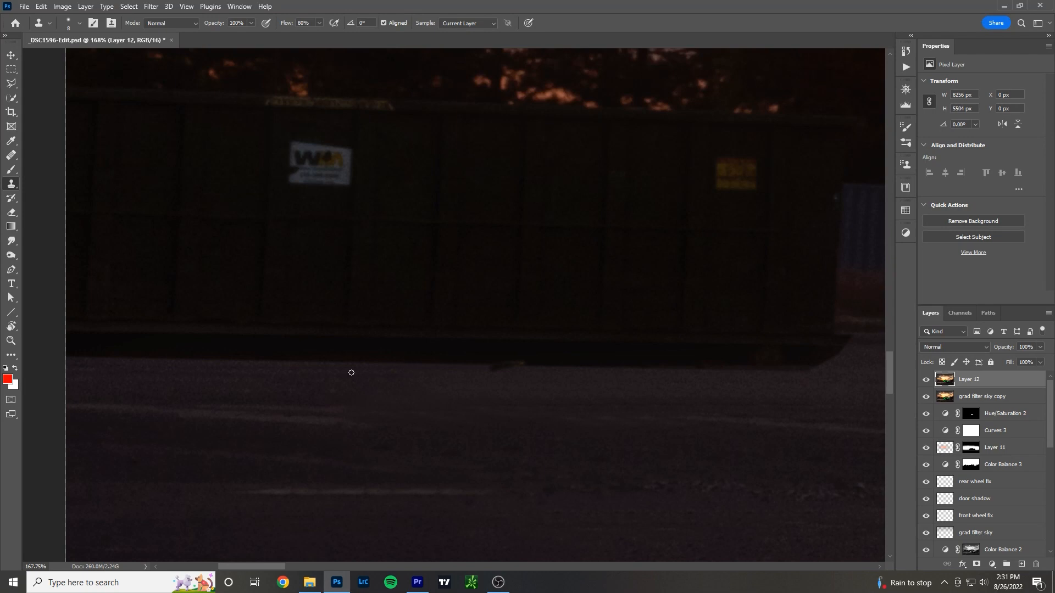
key(bracketright)
key(bracketright)
drag(213, 24, 192, 31)
key(bracketleft)
key(bracketright)
key(bracketright)
mouse_move(85, 364)
mouse_down()
mouse_move(810, 379)
mouse_move(90, 372)
mouse_move(68, 362)
mouse_up()
shift+click(69, 363)
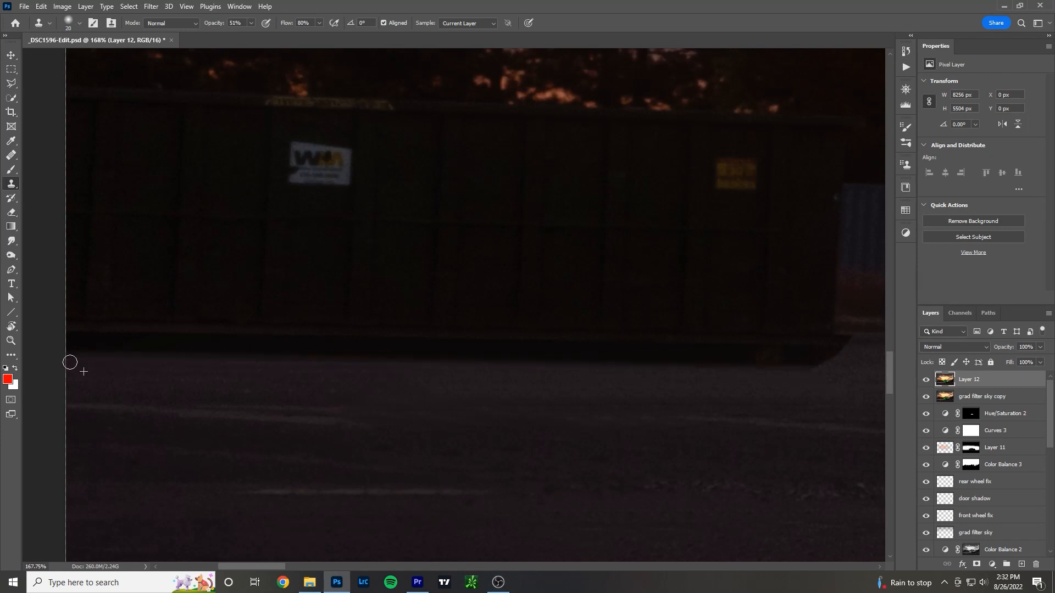
Clone pavement over the leftover edge at the dumpster's right-hand lower corner
drag(823, 379, 807, 379)
scroll(443, 394, right, 6)
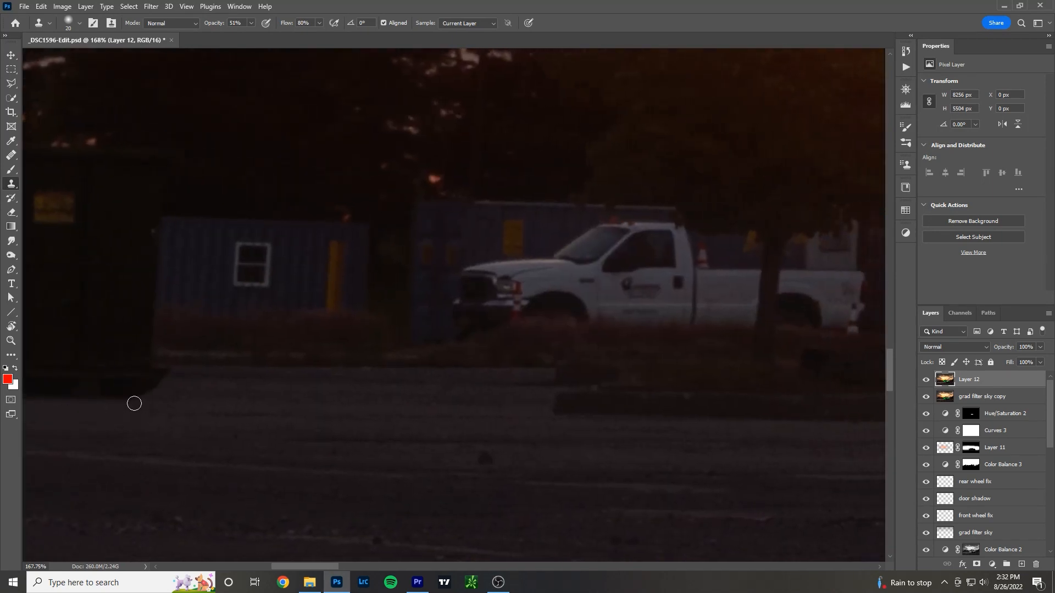
mouse_move(136, 405)
mouse_down()
mouse_move(171, 377)
mouse_move(134, 414)
mouse_move(118, 409)
mouse_up()
alt+click(82, 417)
click(165, 417)
Rebuild the curb and grass edge in front of the white pickup with the Clone Stamp at 100% opacity and brush size 10
drag(212, 23, 505, 104)
key([)
key([)
scroll(642, 386, up, 6)
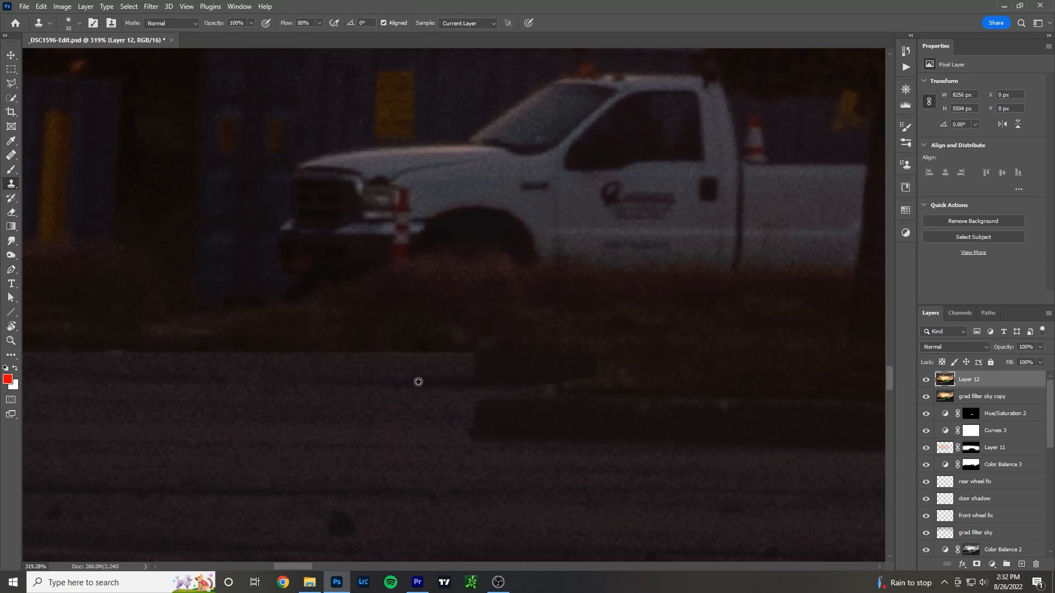
alt+click(374, 383)
mouse_move(414, 383)
mouse_down()
mouse_move(486, 383)
mouse_move(505, 361)
mouse_move(536, 374)
mouse_move(574, 363)
mouse_move(511, 359)
mouse_move(600, 363)
mouse_move(523, 380)
mouse_up()
alt+click(706, 381)
mouse_move(593, 383)
mouse_down()
mouse_move(518, 391)
mouse_move(577, 370)
mouse_move(558, 361)
mouse_move(503, 394)
mouse_up()
drag(524, 377, 560, 353)
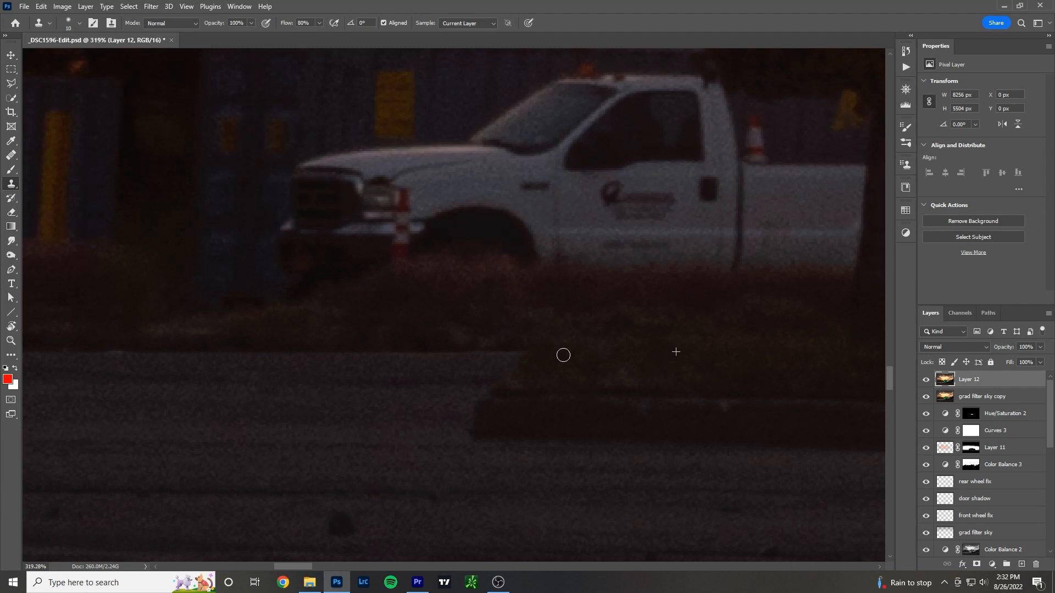
Clone away the doubled curb remnants beside the dark block past the pickup and near the car's rear wheel
scroll(652, 391, down, 10)
scroll(652, 392, up, 6)
scroll(484, 405, up, 2)
mouse_move(452, 398)
mouse_down()
mouse_move(398, 399)
mouse_move(456, 385)
mouse_up()
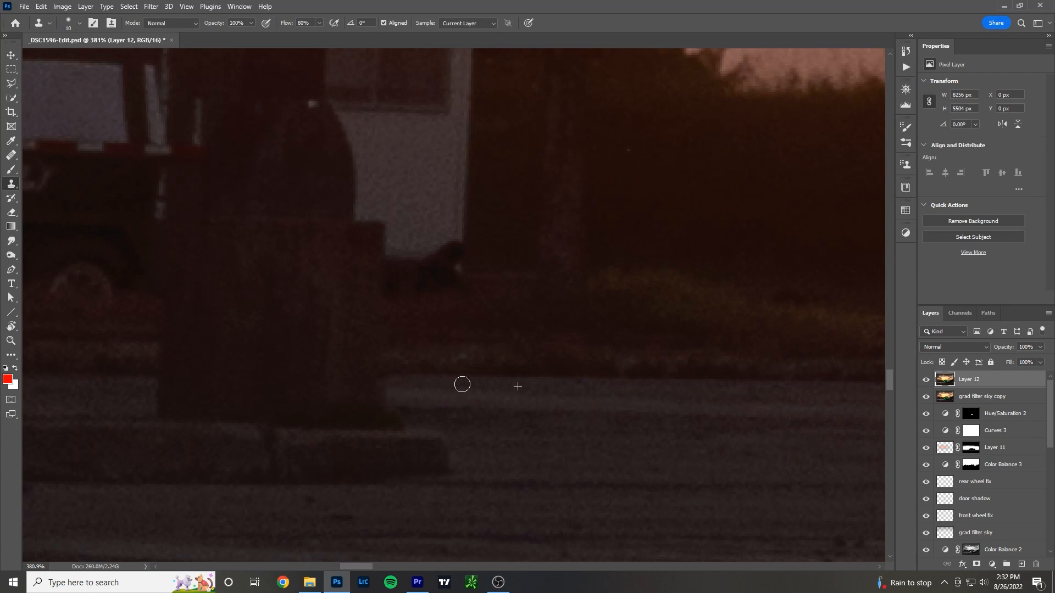
scroll(582, 420, down, 5)
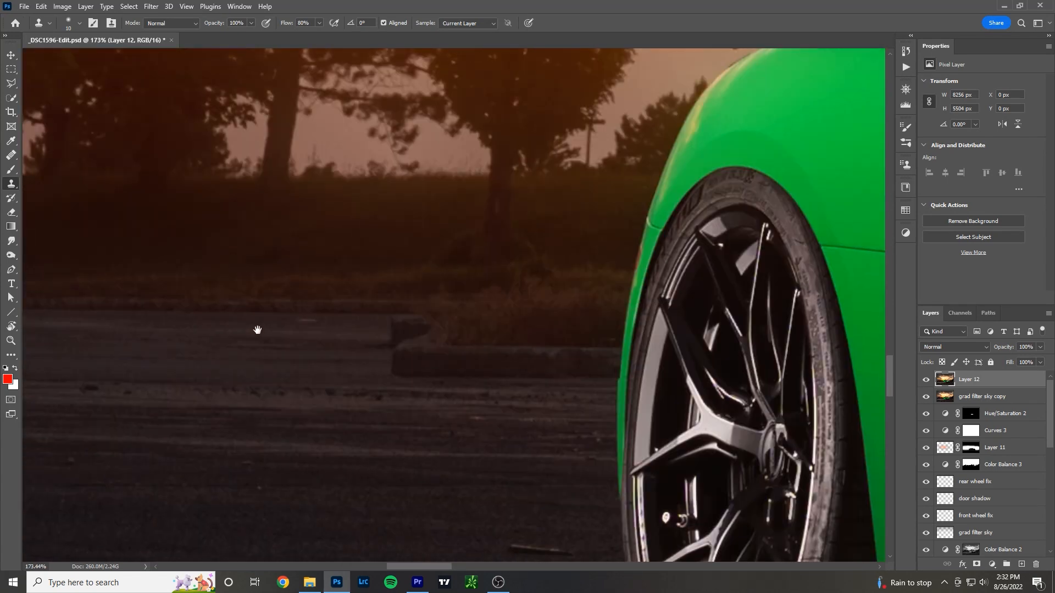
scroll(408, 354, up, 4)
mouse_move(561, 384)
mouse_down()
mouse_move(644, 379)
mouse_move(654, 368)
mouse_move(634, 337)
mouse_move(721, 325)
mouse_move(676, 353)
mouse_move(709, 334)
mouse_move(725, 337)
mouse_move(666, 361)
mouse_move(626, 400)
mouse_up()
Examine the area around the rear wheel, comparing Layer 12 with the layer beneath by toggling its visibility
scroll(572, 463, down, 8)
scroll(396, 348, up, 6)
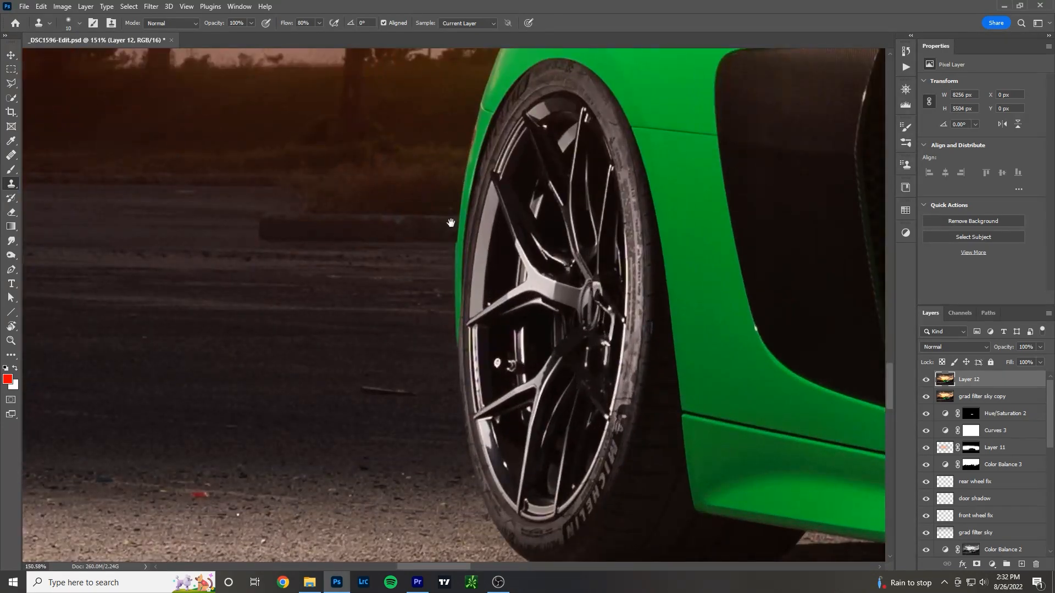
drag(451, 223, 377, 273)
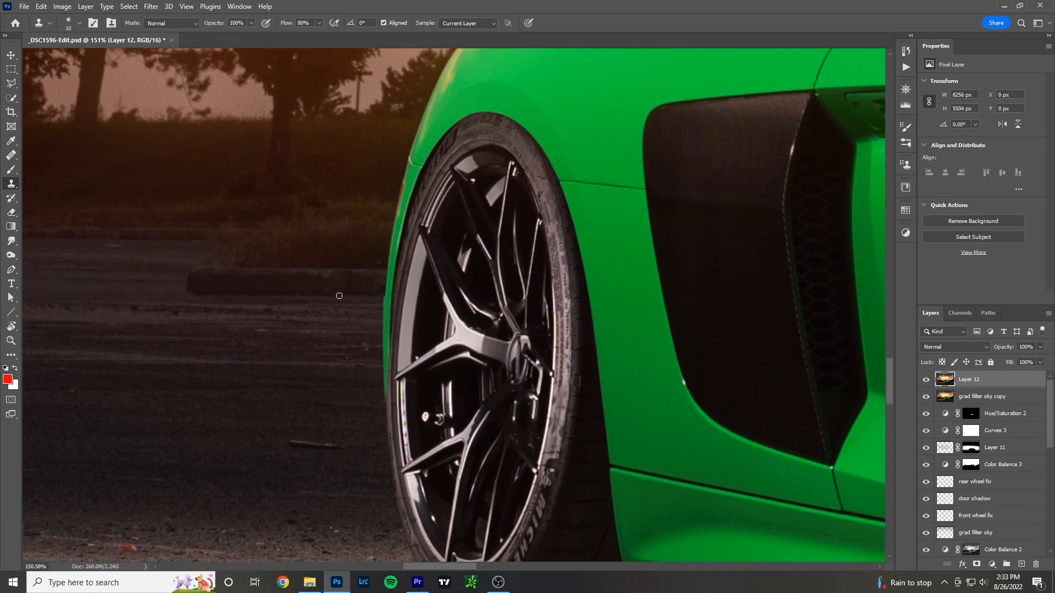
scroll(339, 296, up, 3)
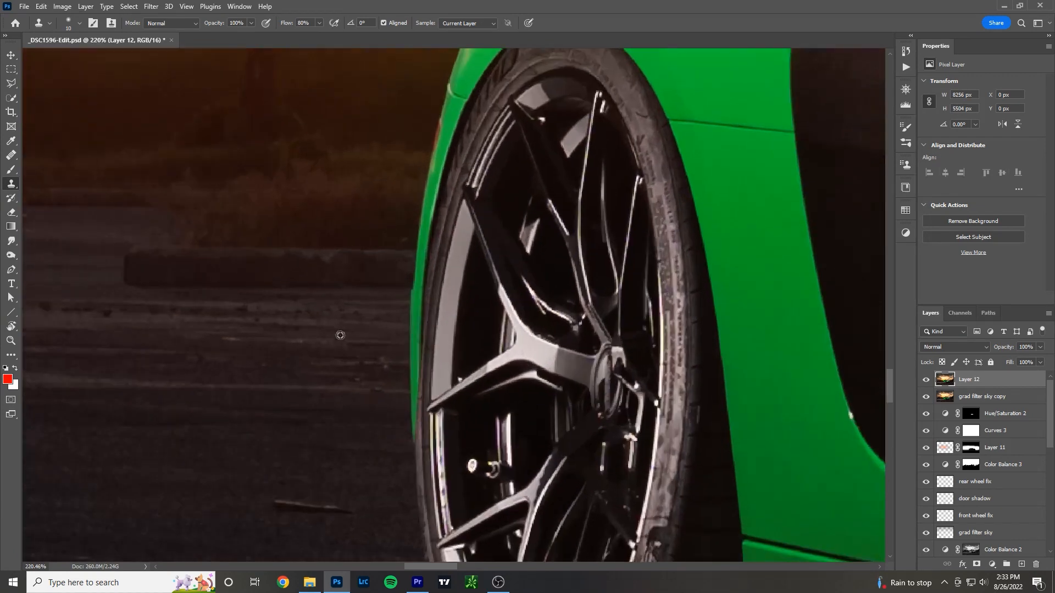
click(11, 212)
click(928, 380)
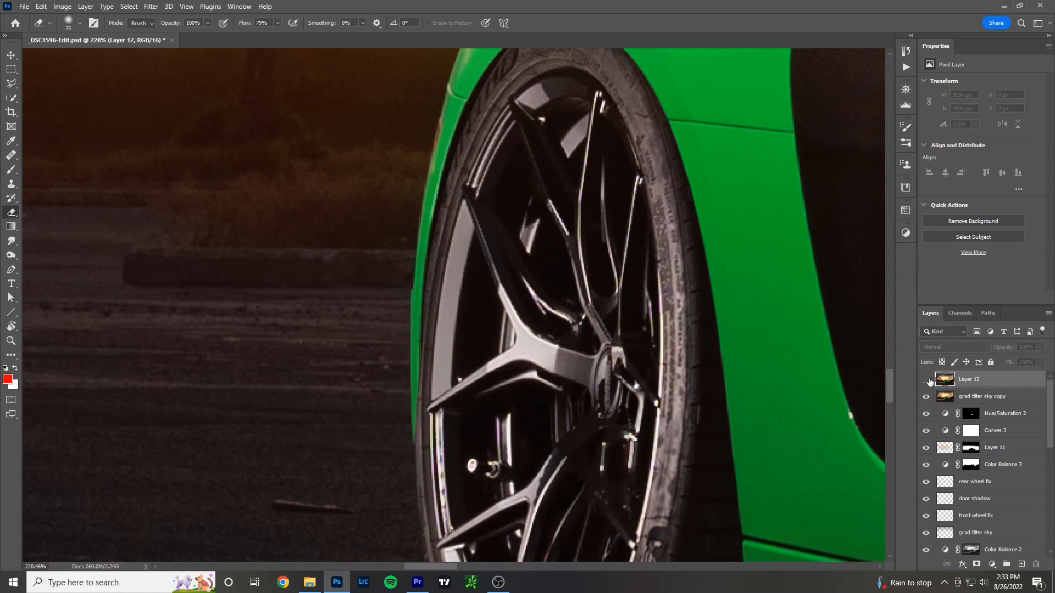
click(927, 380)
click(927, 380)
Try to erase part of Layer 12 along the body edge at the rear wheel with a size 9 eraser
key(bracketleft)
key(bracketleft)
key(bracketleft)
key(bracketleft)
key(bracketleft)
key(bracketleft)
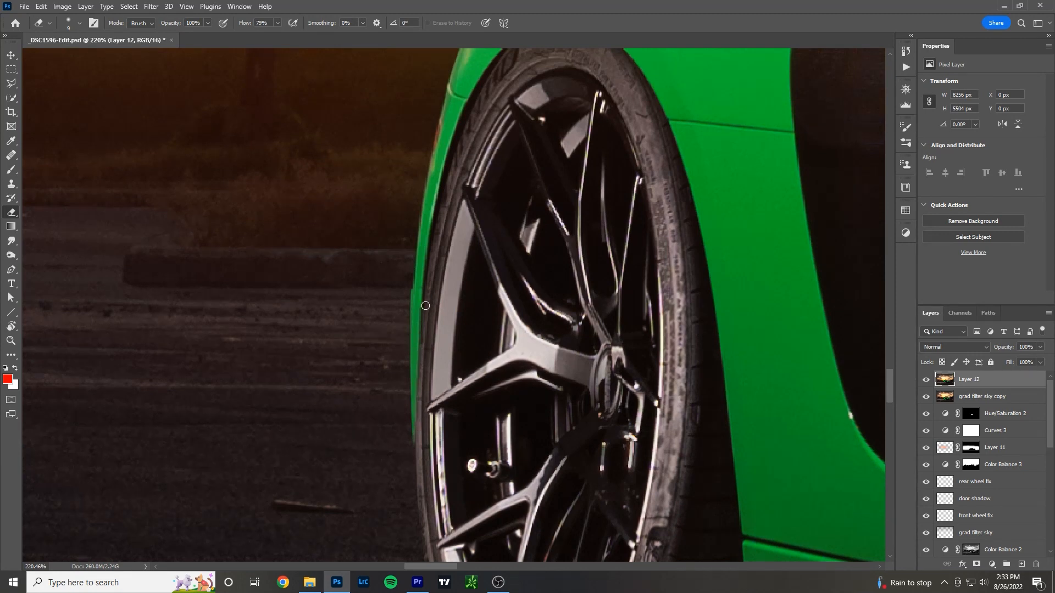
key(ctrl+z)
Trace a narrow closed pen path along the gap between the side skirt and front tyre, and make it a selection with 0.5 px feather
scroll(486, 387, down, 8)
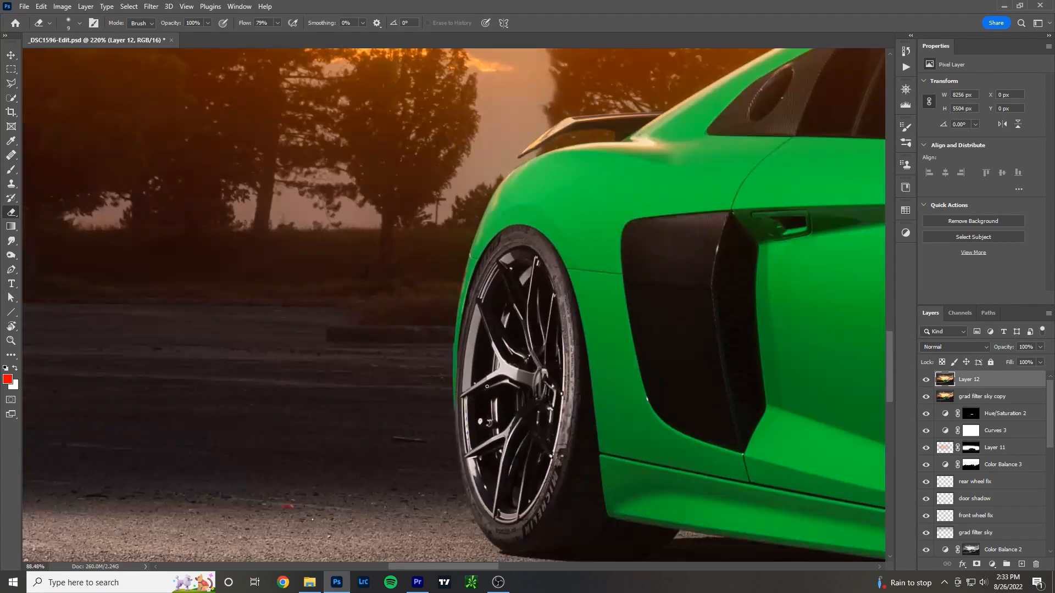
drag(774, 440, 576, 413)
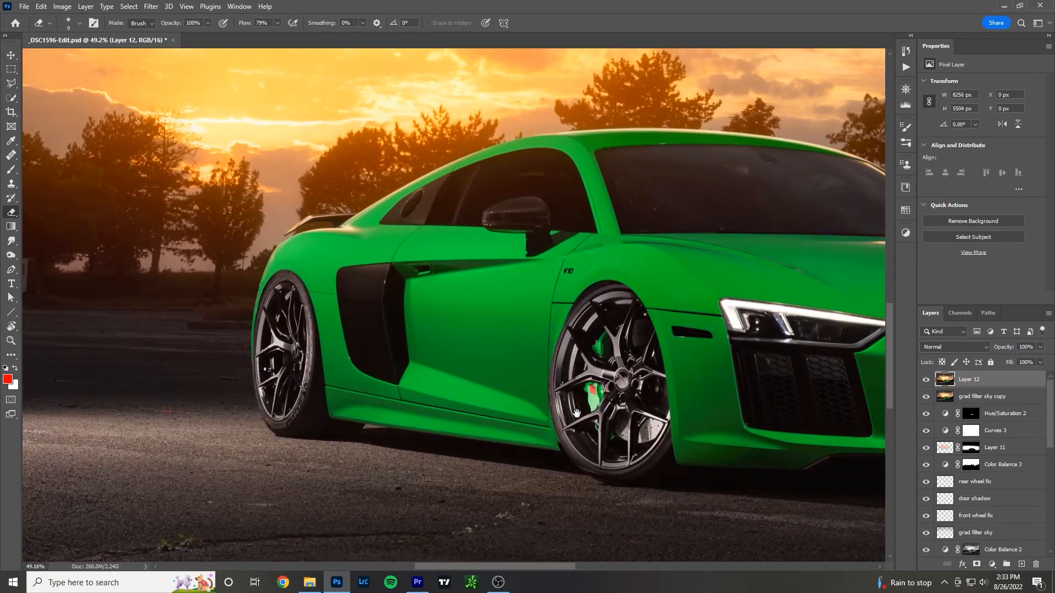
scroll(547, 437, up, 2)
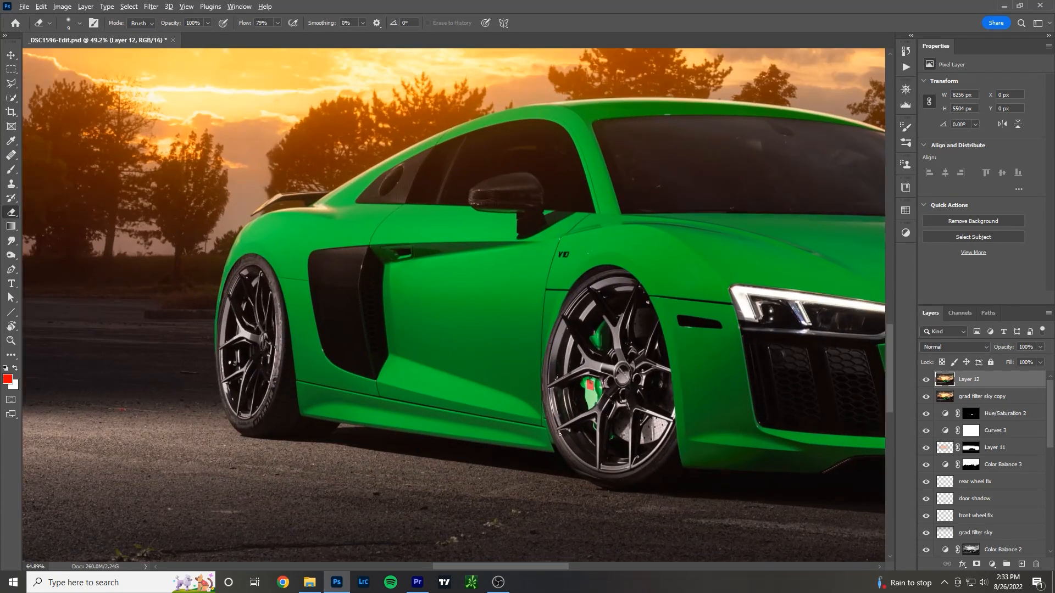
scroll(596, 421, up, 5)
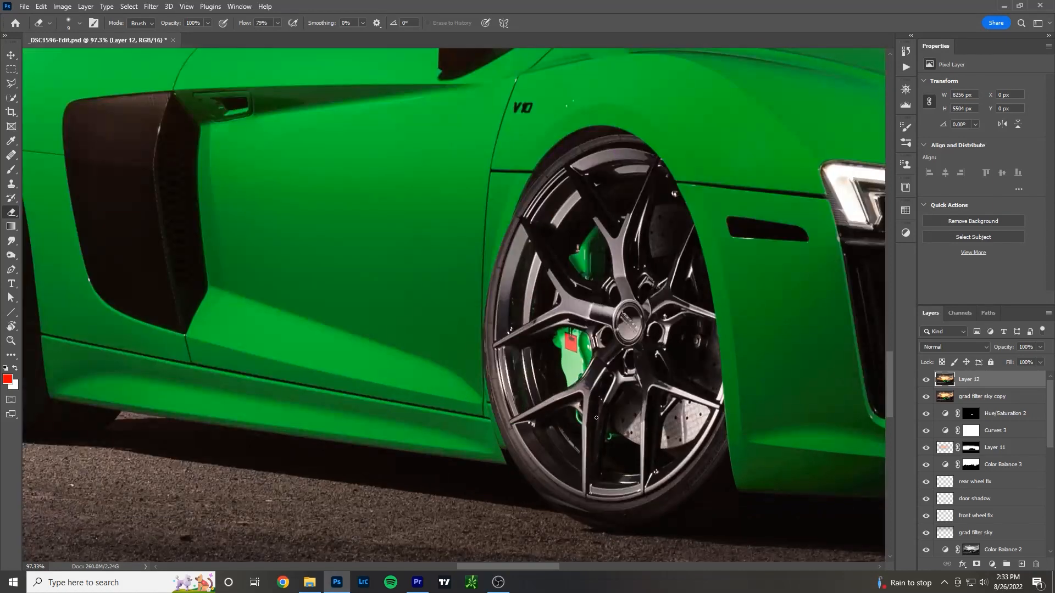
scroll(513, 463, up, 1)
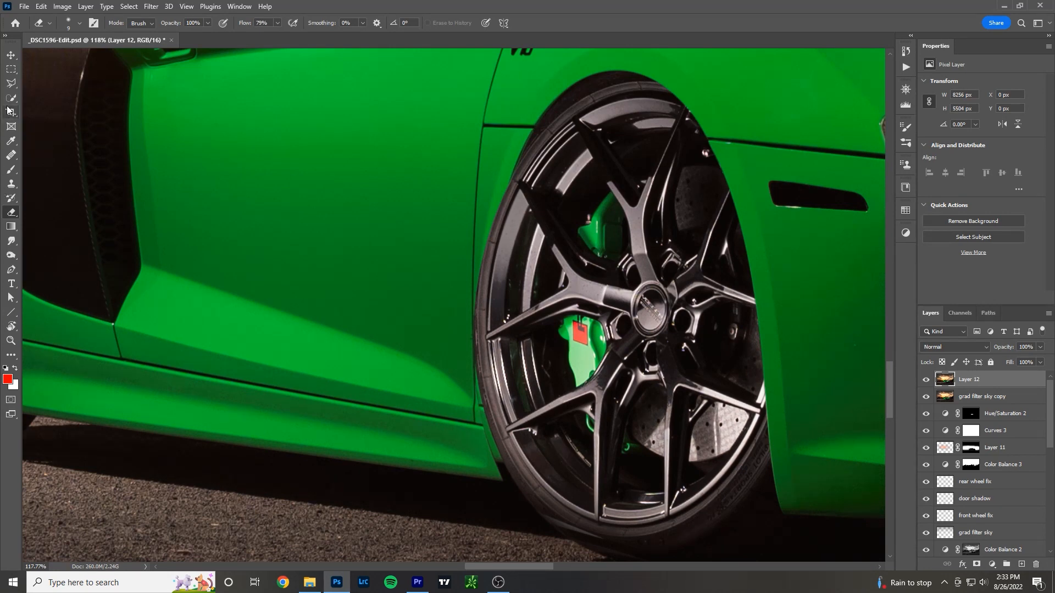
click(11, 269)
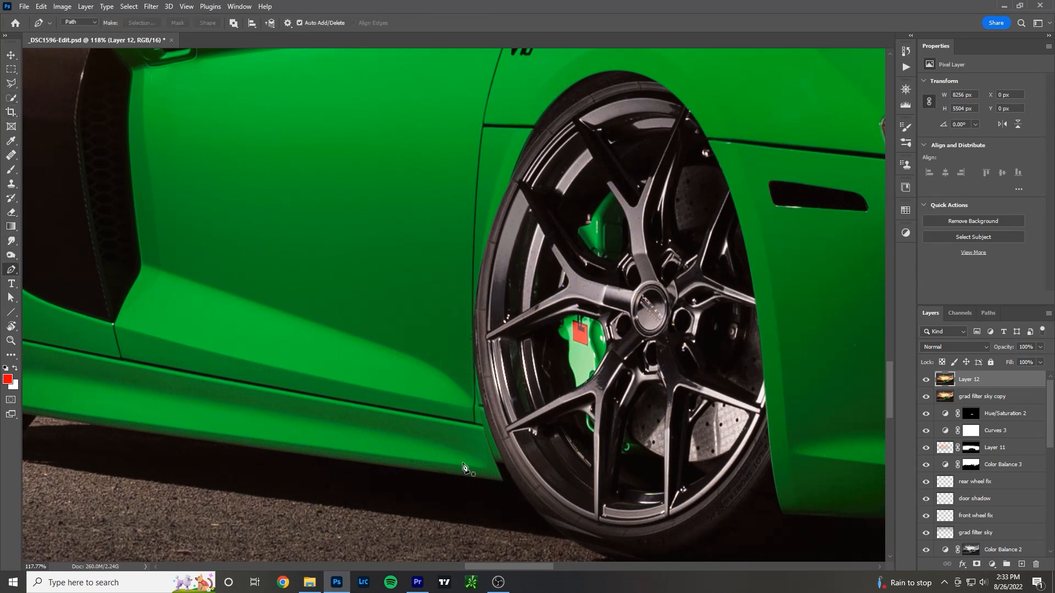
scroll(473, 457, up, 3)
click(517, 489)
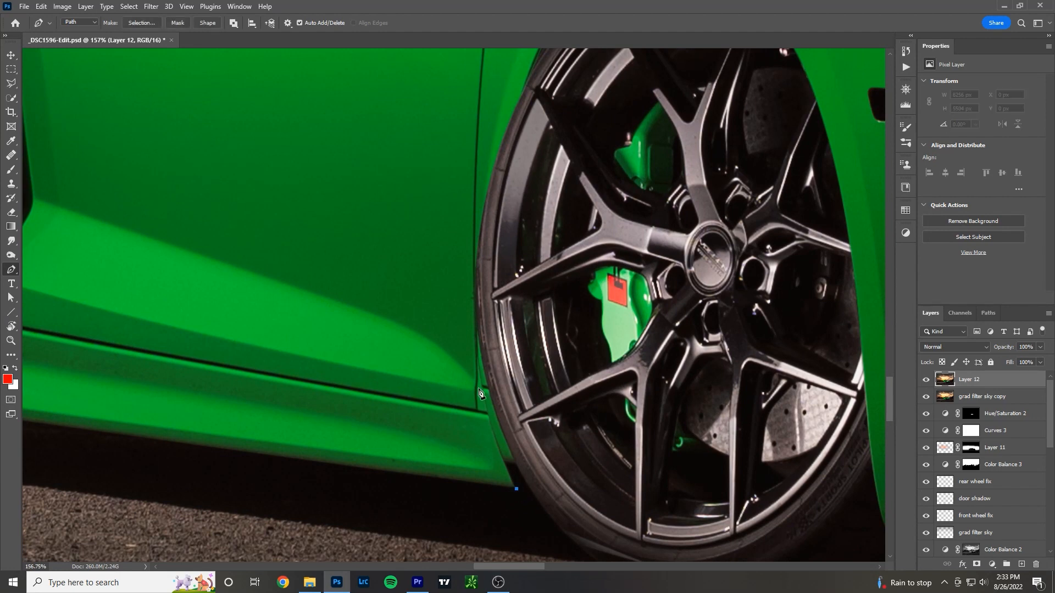
drag(478, 334, 480, 277)
drag(536, 499, 579, 561)
alt+click(535, 498)
drag(517, 489, 512, 481)
click(135, 23)
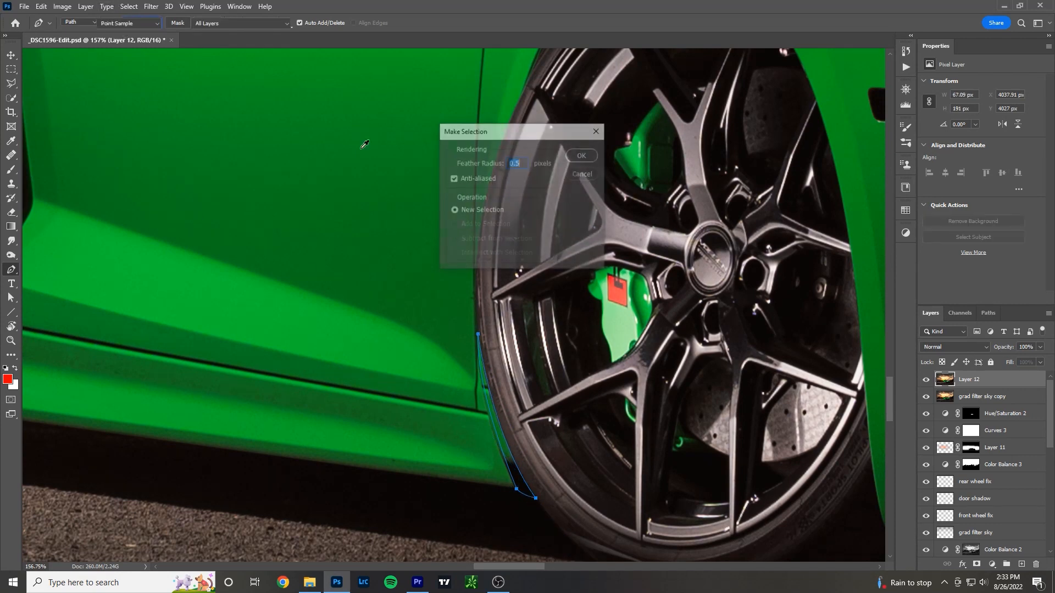
click(583, 154)
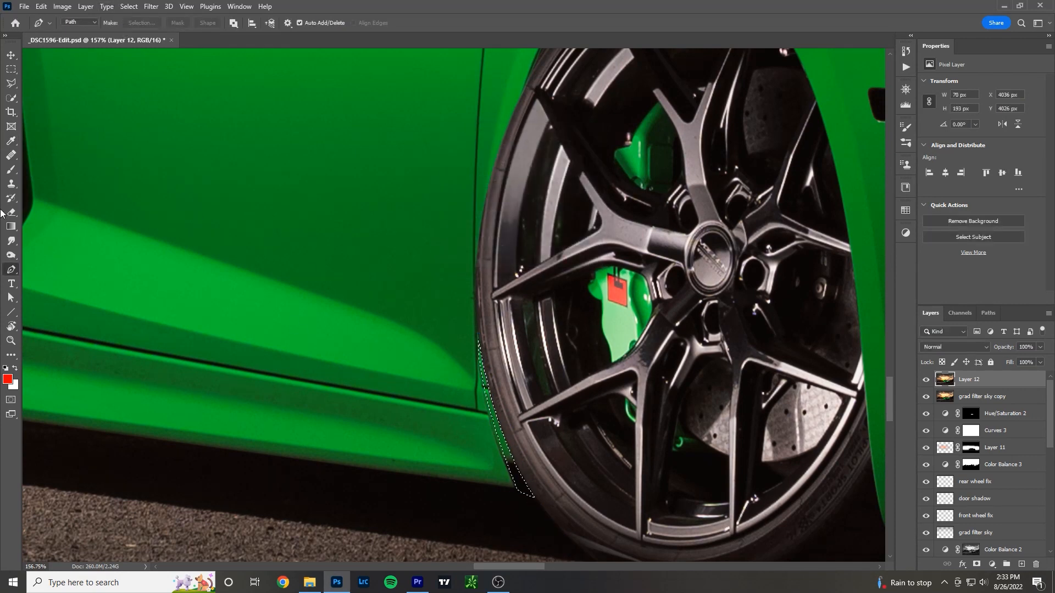
Paint the selected gap beside the front tyre black on a new layer with a size 50 brush, and deselect it
click(11, 169)
key(d)
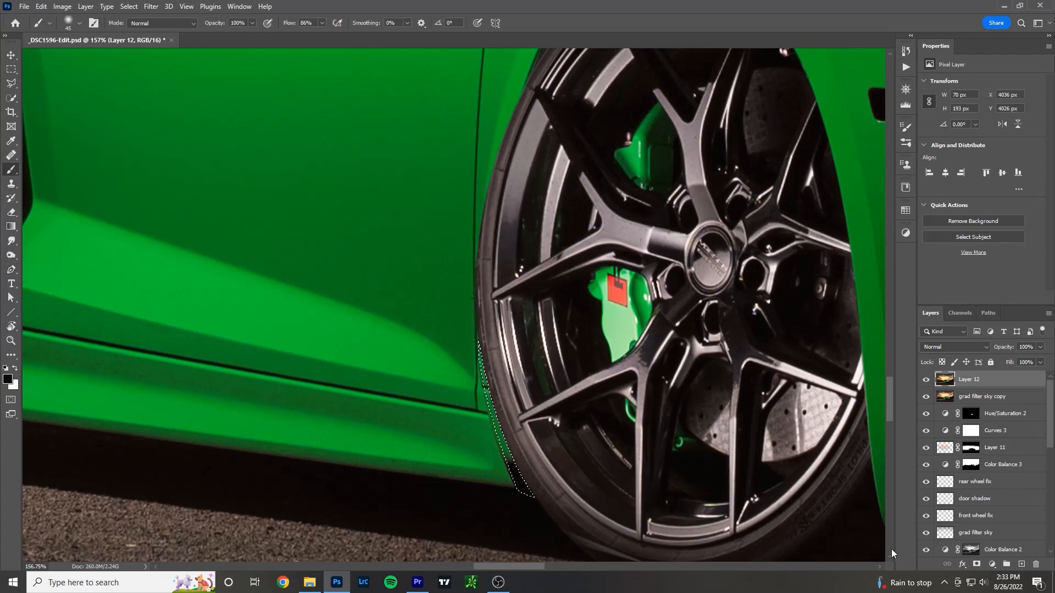
click(1022, 564)
key(bracketright)
mouse_move(479, 403)
mouse_down()
mouse_move(491, 365)
mouse_move(492, 407)
mouse_move(512, 452)
mouse_move(484, 336)
mouse_up()
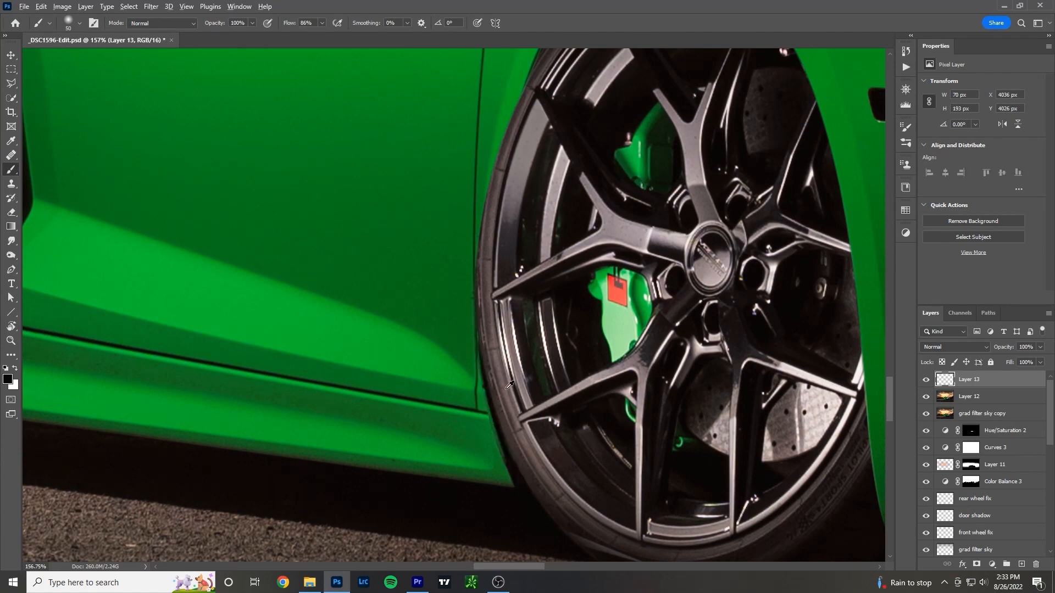
scroll(508, 381, up, 3)
key(ctrl+d)
Clone side-skirt paint over the flawed edge at the front tyre on Layer 13, and merge that layer into Layer 12
click(10, 183)
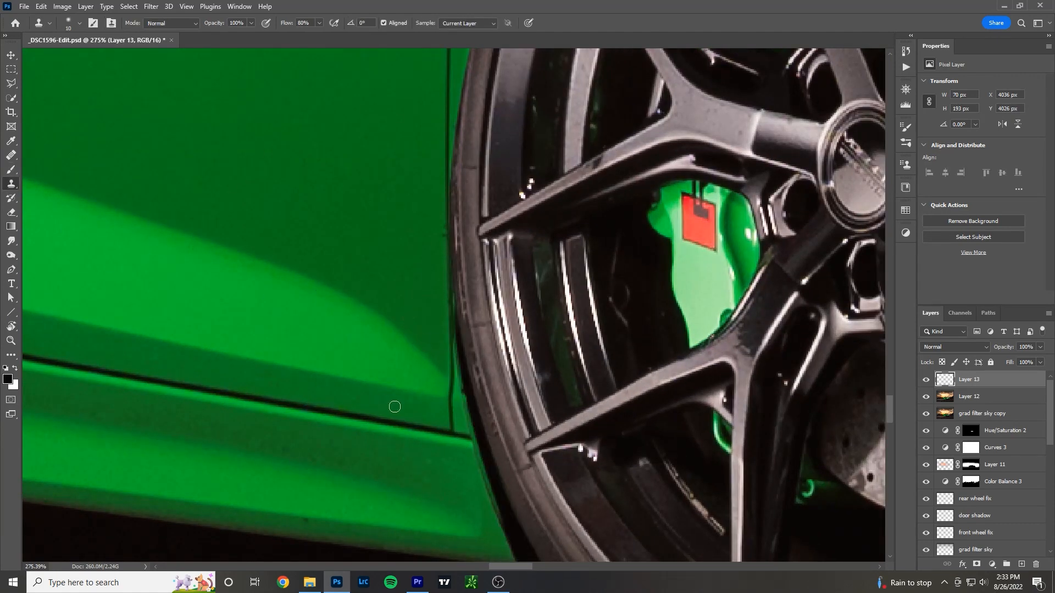
scroll(439, 443, up, 3)
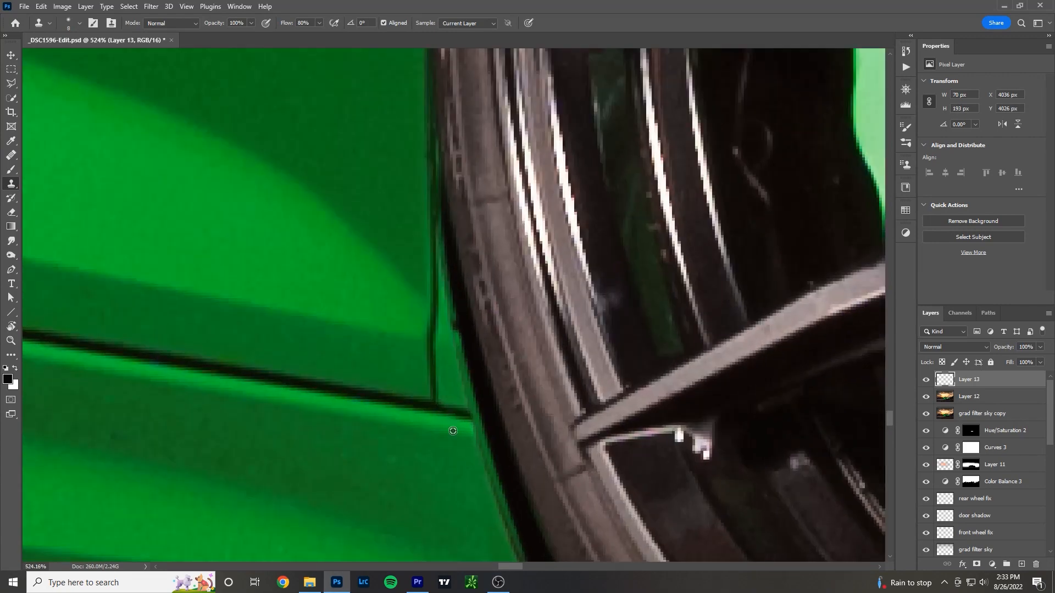
alt+click(453, 433)
mouse_move(471, 437)
mouse_down()
mouse_move(480, 460)
mouse_move(467, 428)
mouse_move(476, 459)
mouse_up()
key(ctrl+e)
Smooth the side skirt's edge along the black gap beside the front tyre by clone stamping on Layer 12
scroll(495, 399, up, 2)
mouse_move(450, 347)
mouse_down()
mouse_move(487, 454)
mouse_move(474, 393)
mouse_move(522, 518)
mouse_up()
scroll(515, 493, down, 2)
alt+click(510, 419)
mouse_move(525, 420)
mouse_down()
mouse_move(540, 476)
mouse_move(548, 440)
mouse_move(487, 251)
mouse_move(501, 289)
mouse_up()
alt+click(565, 461)
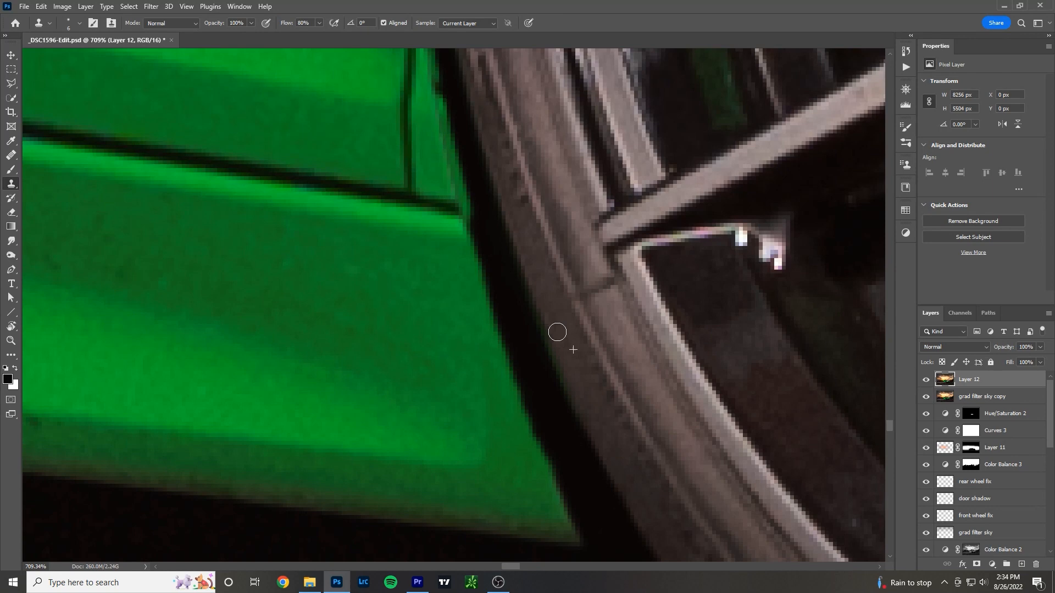
Clone nearby body paint over the flaws on the narrow fender strip between the door seam and the front tyre
scroll(556, 332, down, 5)
scroll(539, 462, up, 3)
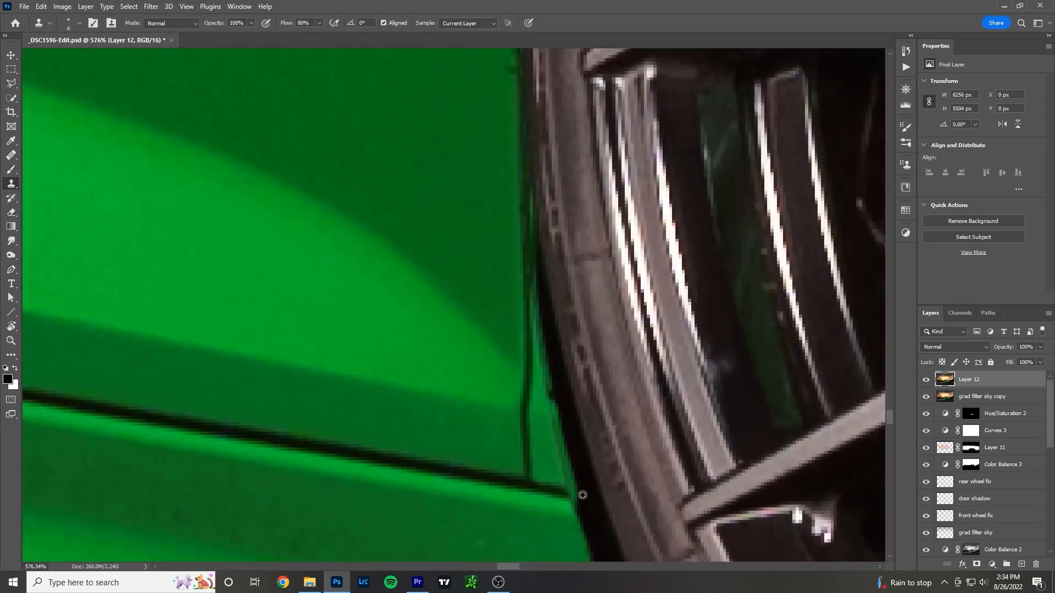
mouse_move(558, 485)
mouse_down()
mouse_move(553, 471)
mouse_move(559, 480)
mouse_up()
alt+click(552, 477)
alt+click(484, 406)
drag(546, 408, 543, 391)
alt+click(499, 347)
Compare Layer 12 with the layer beneath at the front wheel, and reduce Layer 12's opacity to 45%
scroll(508, 395, down, 10)
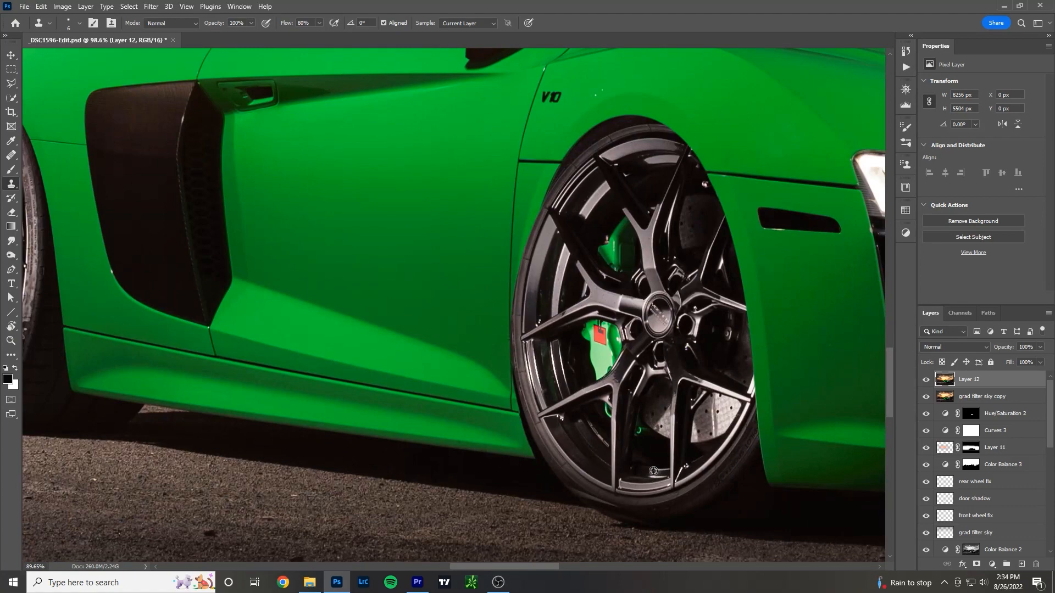
scroll(593, 439, down, 2)
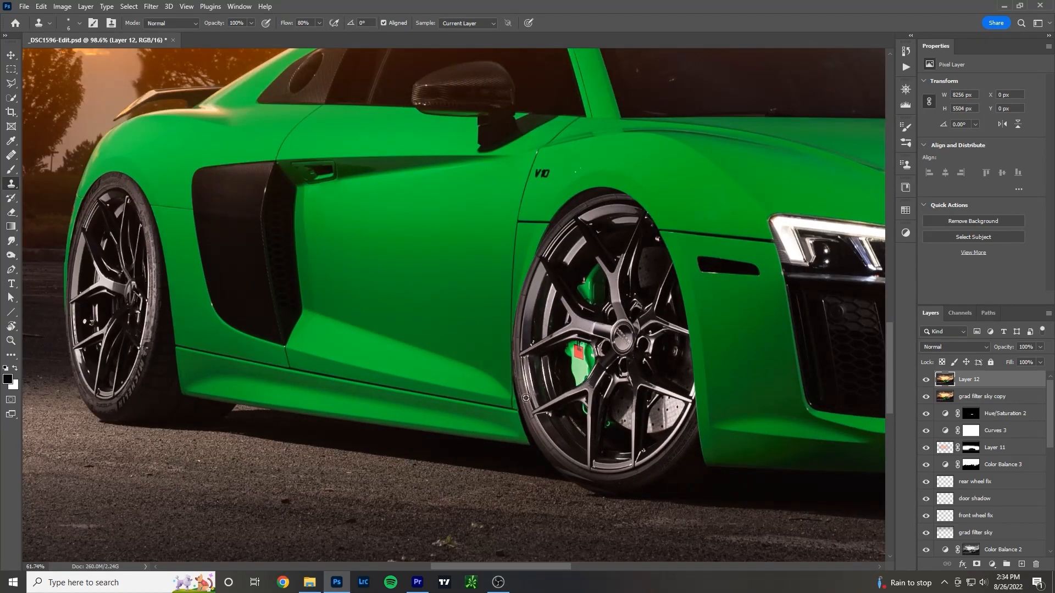
scroll(525, 397, up, 6)
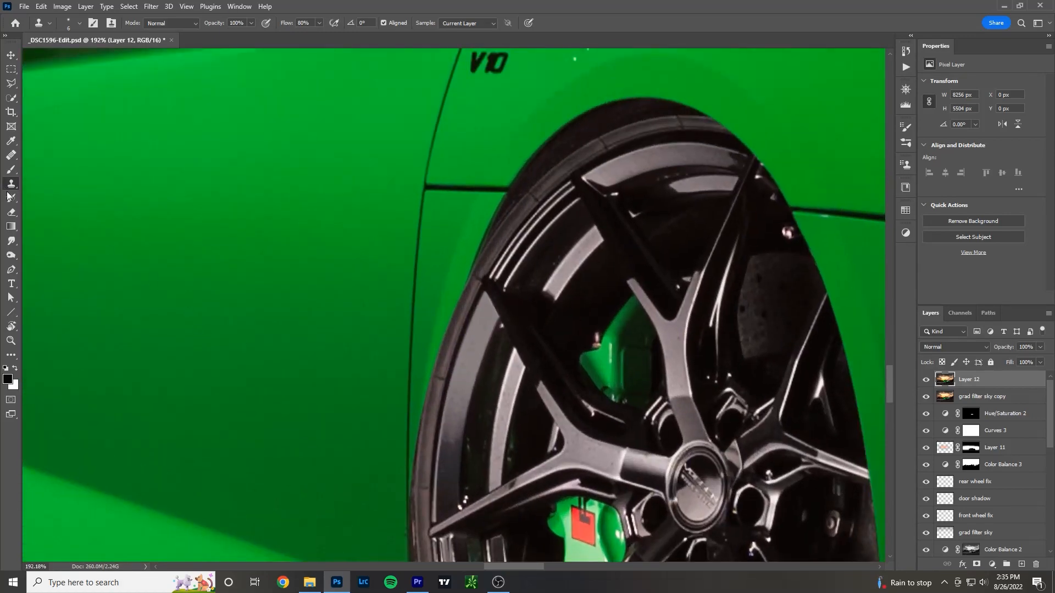
click(8, 211)
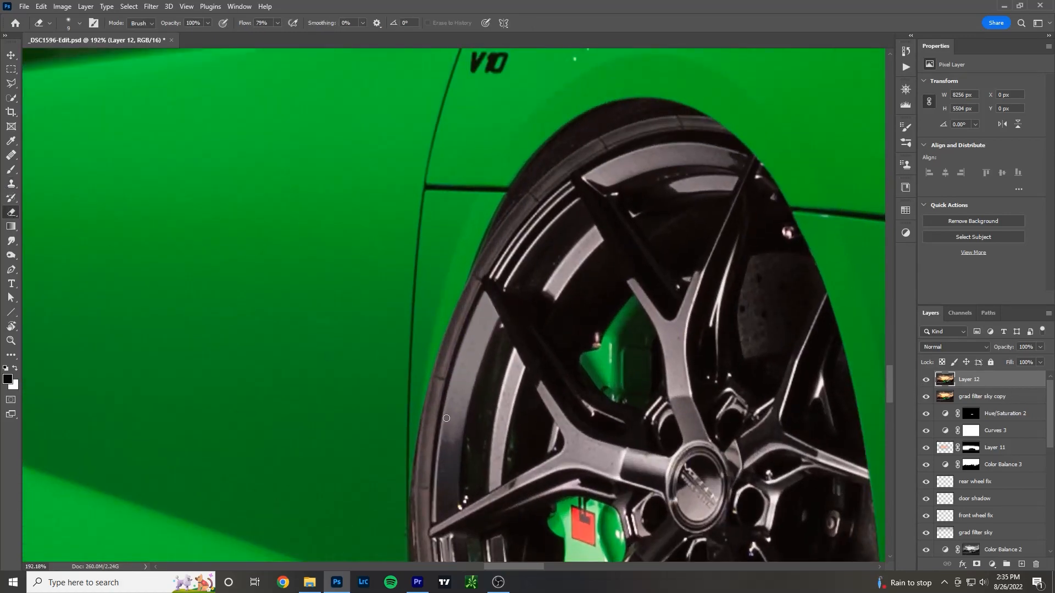
click(927, 381)
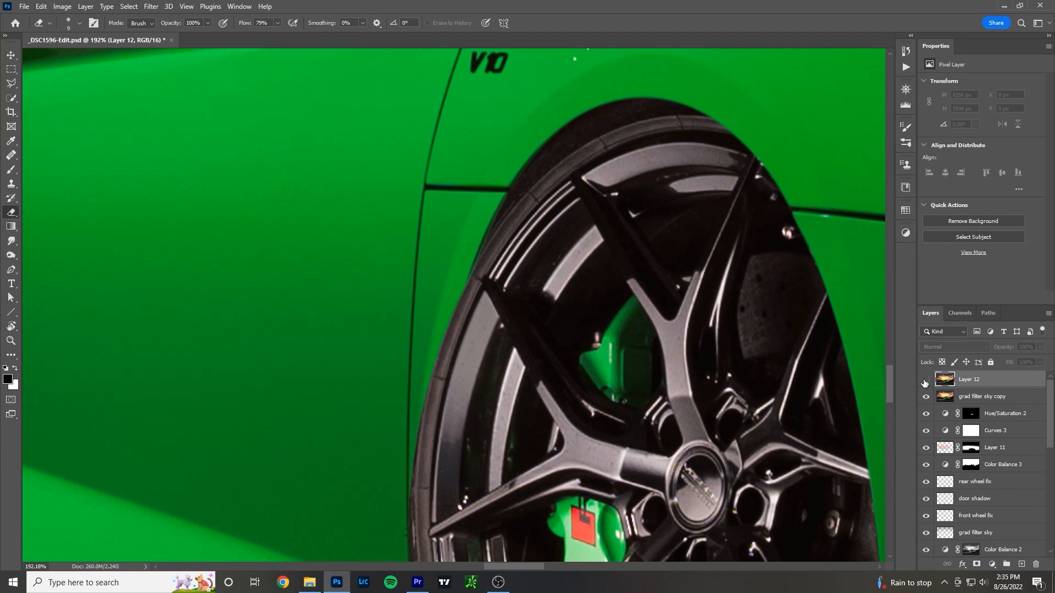
click(925, 380)
drag(1007, 350, 978, 354)
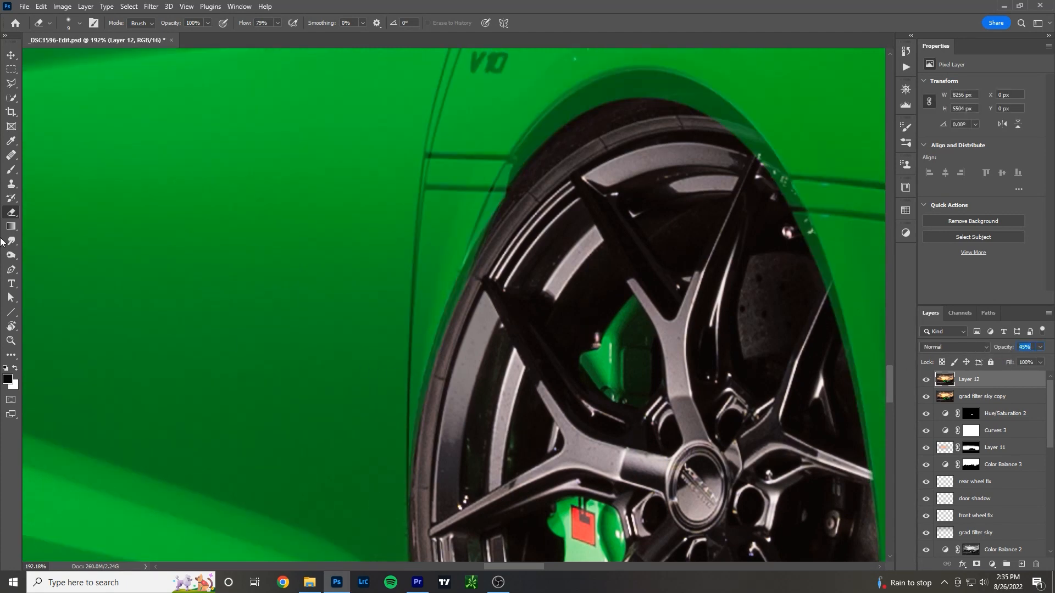
Trace a closed pen path around the rear-facing upper section of the front tyre and turn it into a selection
click(11, 269)
click(409, 522)
drag(477, 240, 553, 118)
alt+click(478, 245)
drag(518, 174, 537, 189)
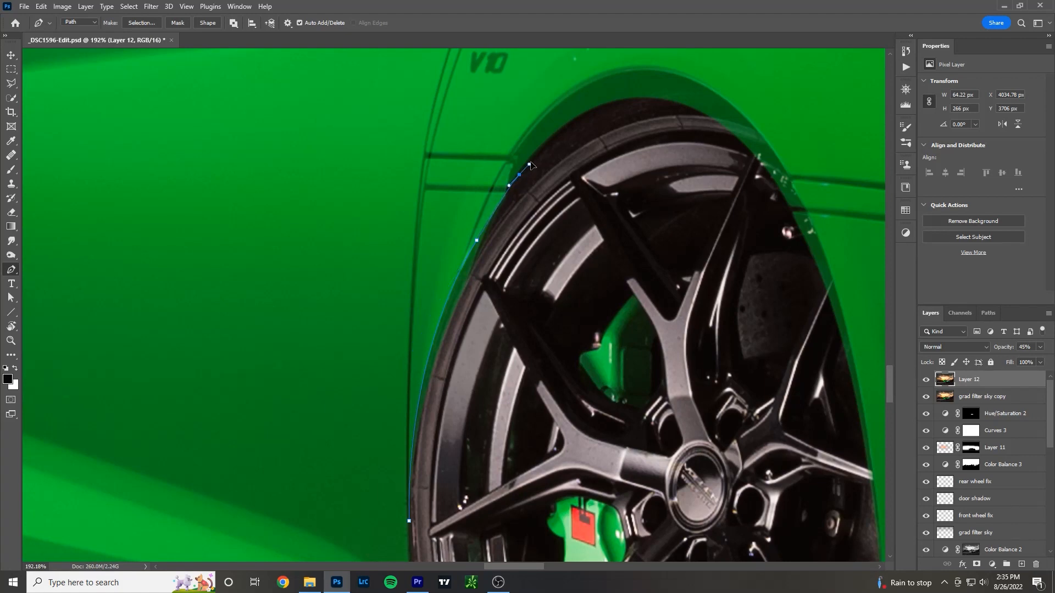
click(521, 261)
click(506, 299)
scroll(474, 400, down, 1)
click(444, 449)
drag(439, 491, 436, 497)
click(410, 480)
click(142, 23)
click(594, 158)
Erase Layer 12 inside the tyre selection with a size 35 eraser, deselect, and restore the layer's opacity to 100%
key(e)
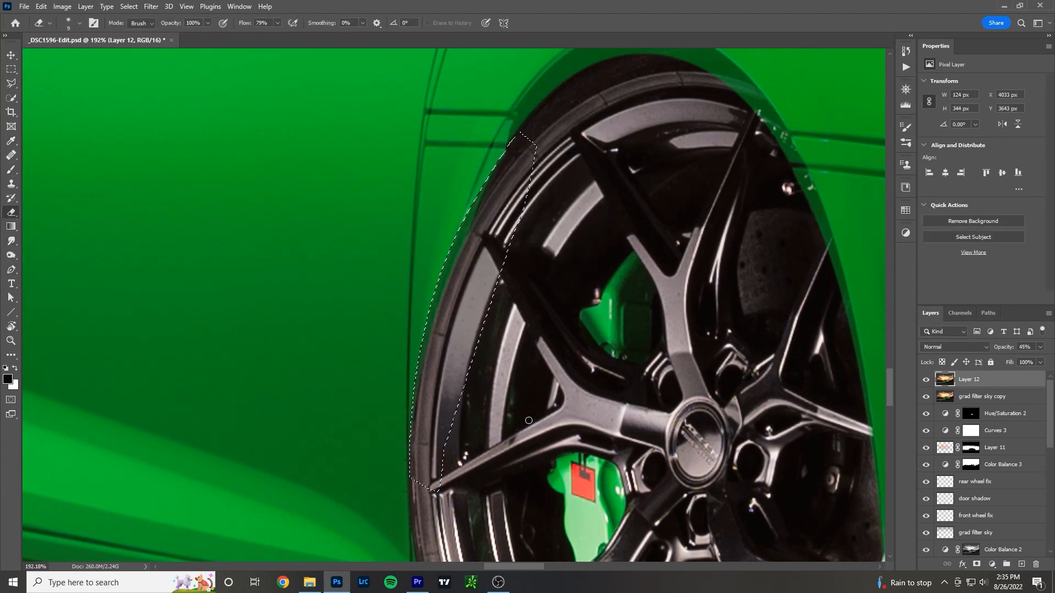
key(bracketright)
key(bracketright)
key(bracketright)
key(bracketright)
key(bracketright)
key(bracketright)
mouse_move(429, 399)
mouse_down()
mouse_move(453, 280)
mouse_move(512, 142)
mouse_up()
key(ctrl+d)
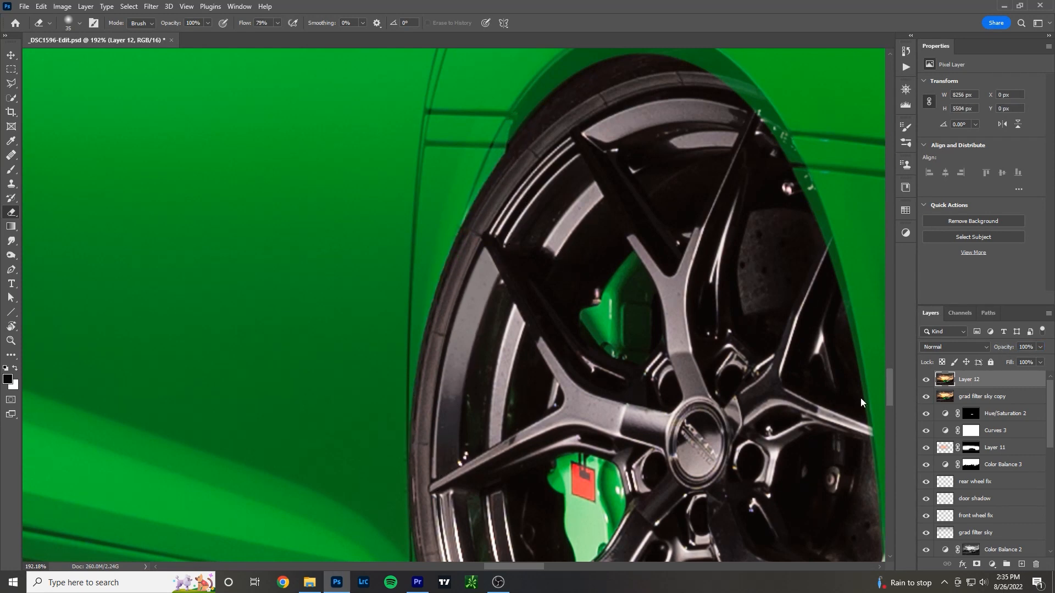
Mark the front tyre's edge near the lower door seam with a small red brush, and undo the marks
scroll(539, 392, down, 3)
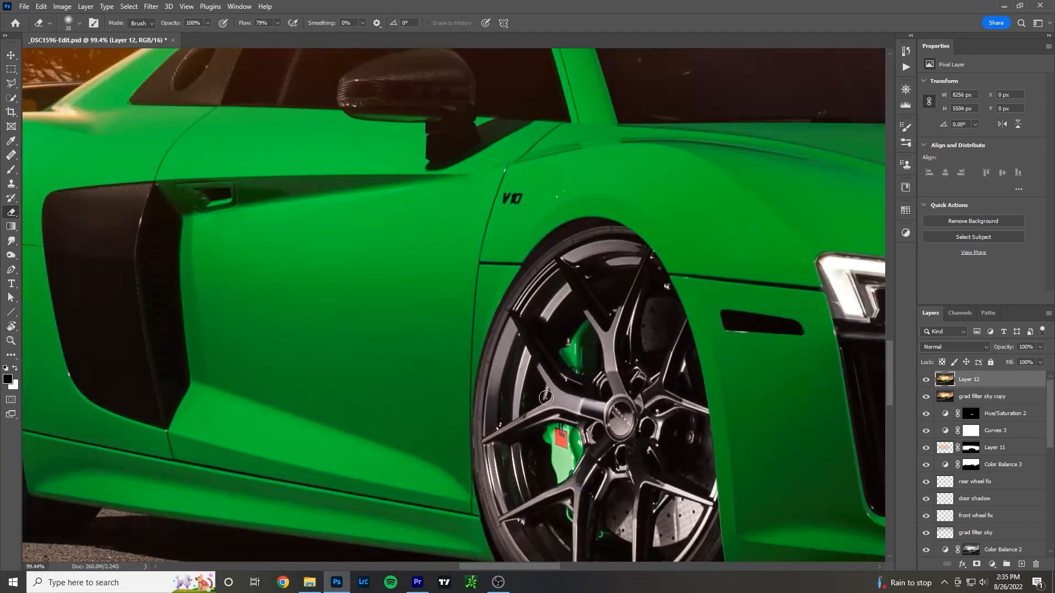
scroll(546, 396, down, 2)
scroll(504, 445, up, 5)
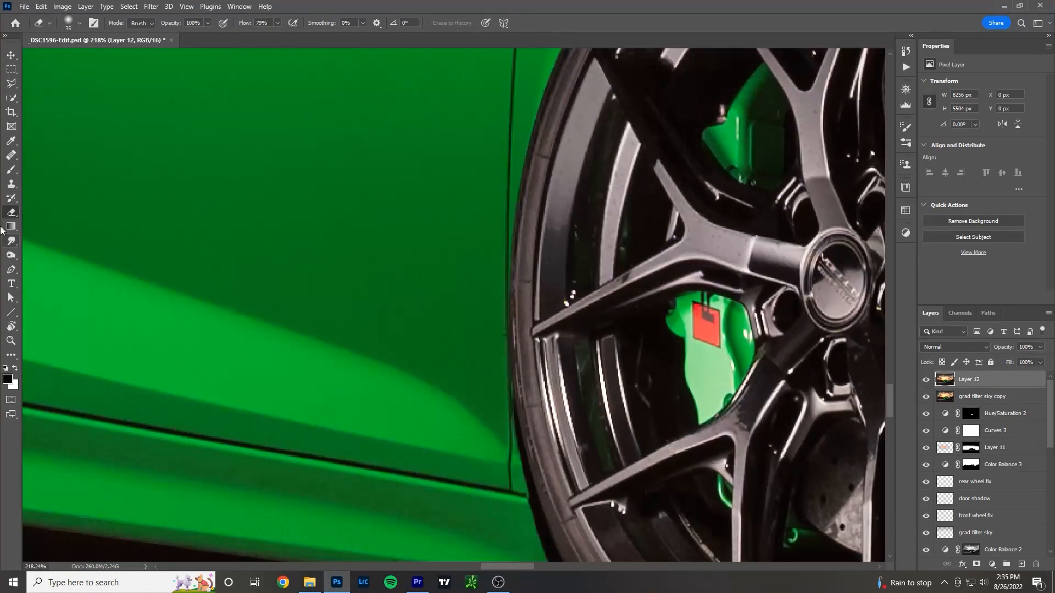
click(11, 169)
click(8, 379)
text(ff0000)
key(Return)
key(bracketleft)
key(bracketleft)
key(bracketleft)
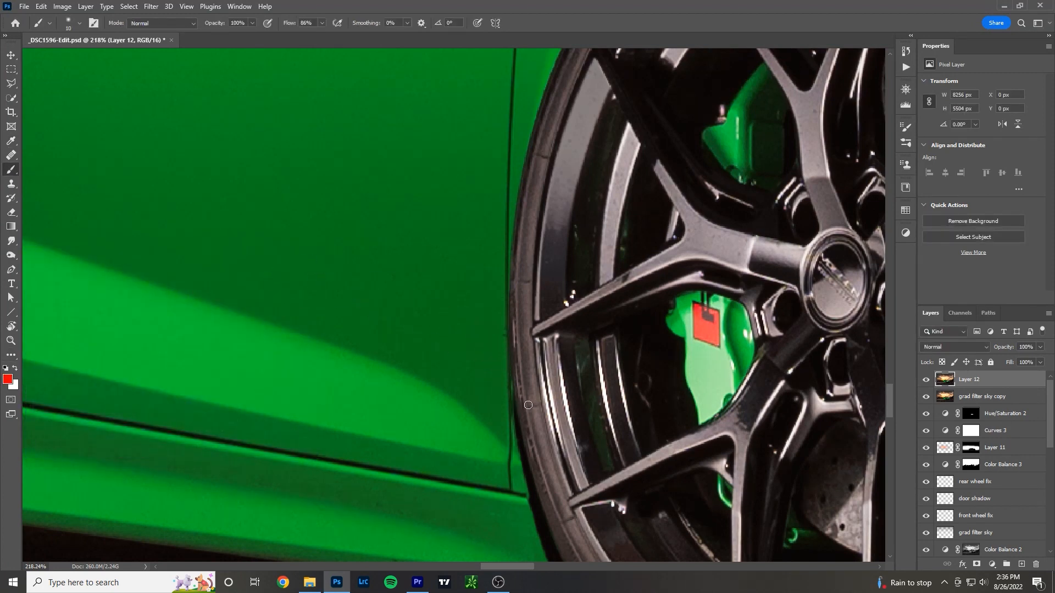
mouse_move(532, 443)
mouse_down()
mouse_move(536, 402)
mouse_move(518, 380)
mouse_up()
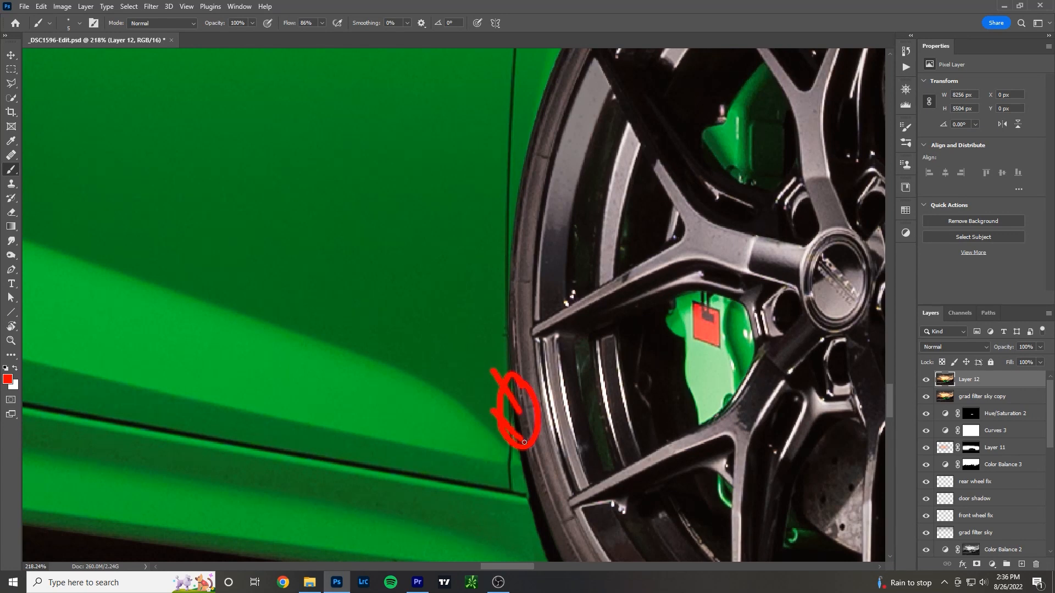
drag(532, 507, 539, 525)
key(ctrl+z)
key(ctrl+z)
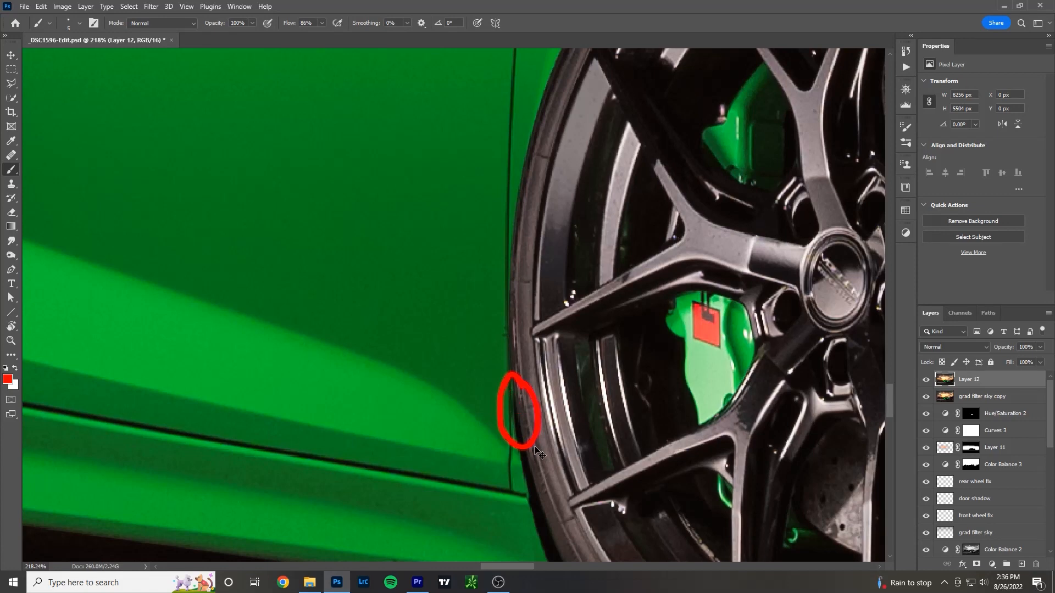
key(ctrl+z)
Compare Layer 12 with the layer beneath around the front wheel by repeatedly toggling its visibility
alt+scroll(573, 454, down, 2)
click(926, 380)
click(926, 380)
click(928, 380)
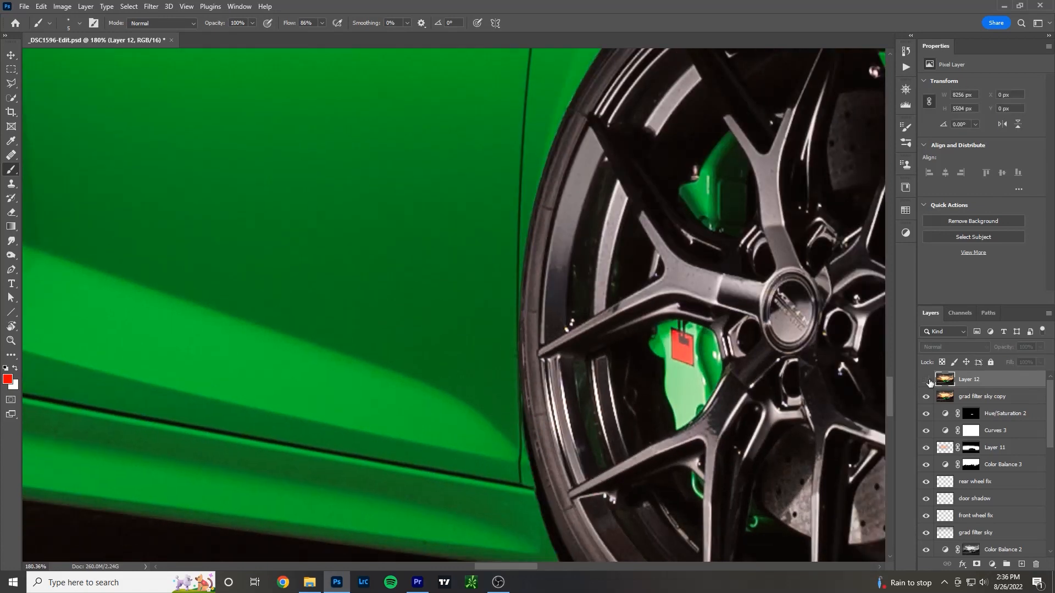
click(928, 380)
click(928, 380)
click(928, 380)
click(927, 380)
scroll(563, 405, down, 3)
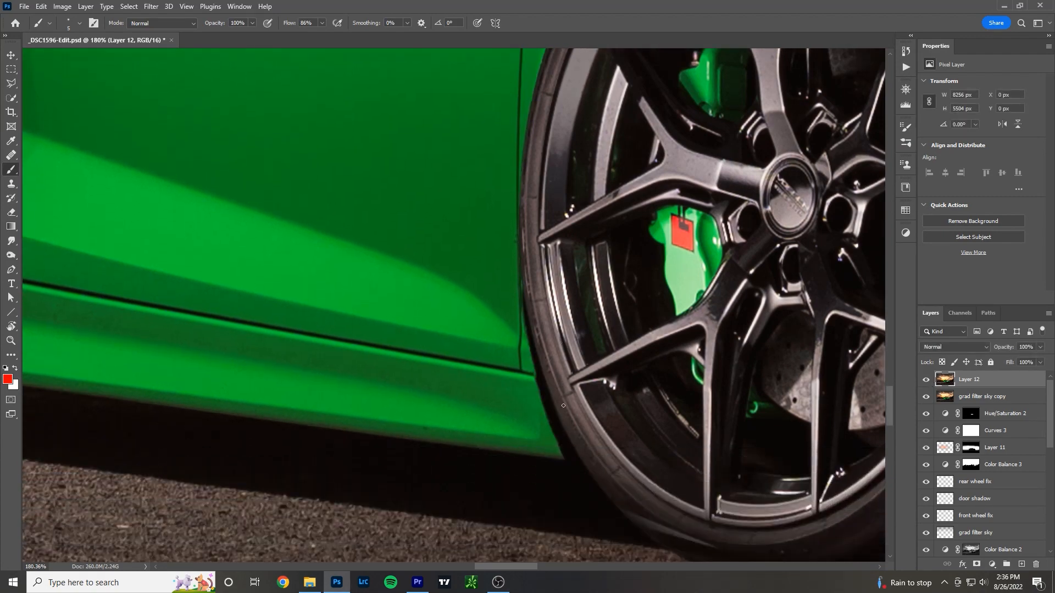
Clone side-skirt paint over the black gap beside the front tyre, down to the skirt's lower corner
click(11, 183)
scroll(525, 352, up, 5)
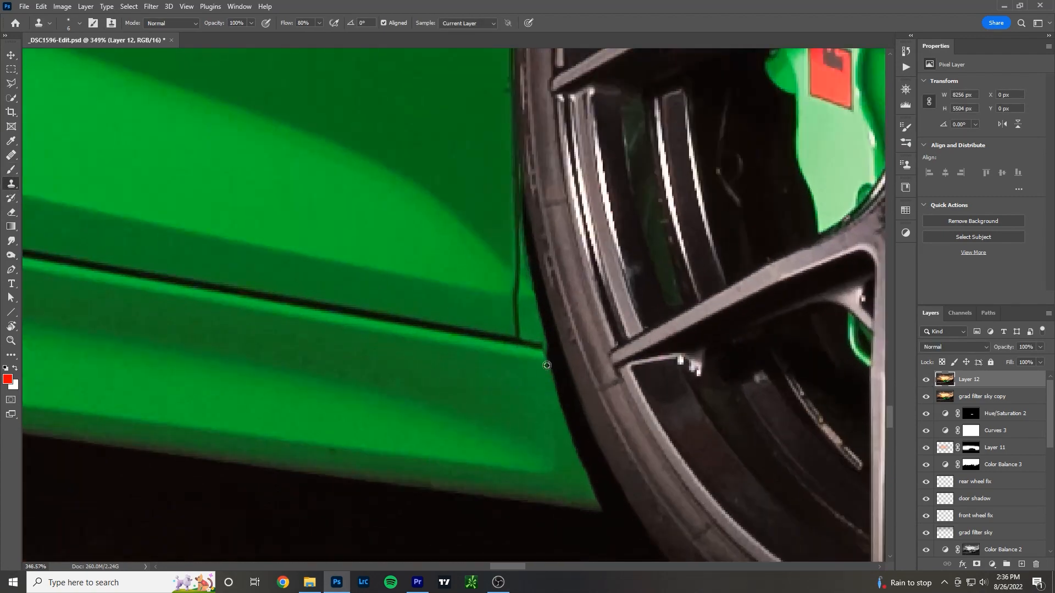
mouse_move(551, 352)
mouse_down()
mouse_move(570, 411)
mouse_move(559, 354)
mouse_move(578, 487)
mouse_move(565, 390)
mouse_move(598, 518)
mouse_move(595, 384)
mouse_up()
scroll(605, 494, down, 3)
mouse_move(621, 493)
mouse_down()
mouse_move(641, 506)
mouse_move(613, 454)
mouse_move(635, 481)
mouse_move(619, 435)
mouse_move(656, 498)
mouse_move(626, 441)
mouse_move(632, 481)
mouse_move(626, 468)
mouse_move(647, 500)
mouse_move(605, 426)
mouse_move(652, 488)
mouse_move(608, 416)
mouse_move(637, 474)
mouse_move(570, 300)
mouse_move(661, 504)
mouse_up()
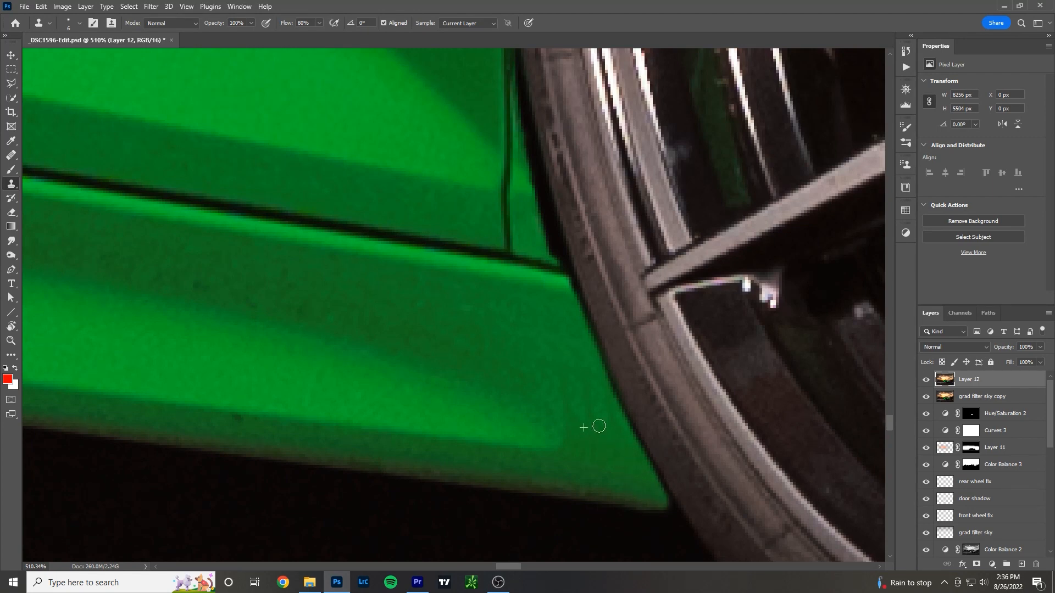
Blend the cloned side-skirt paint and extend the green fender strip above it to meet the front tyre
scroll(551, 424, up, 5)
mouse_move(579, 425)
mouse_down()
mouse_move(586, 451)
mouse_move(573, 395)
mouse_move(553, 377)
mouse_move(570, 395)
mouse_move(565, 372)
mouse_move(584, 439)
mouse_move(580, 422)
mouse_up()
alt+click(467, 368)
key(ctrl+z)
alt+click(480, 362)
mouse_move(552, 378)
mouse_down()
mouse_move(566, 382)
mouse_move(585, 433)
mouse_up()
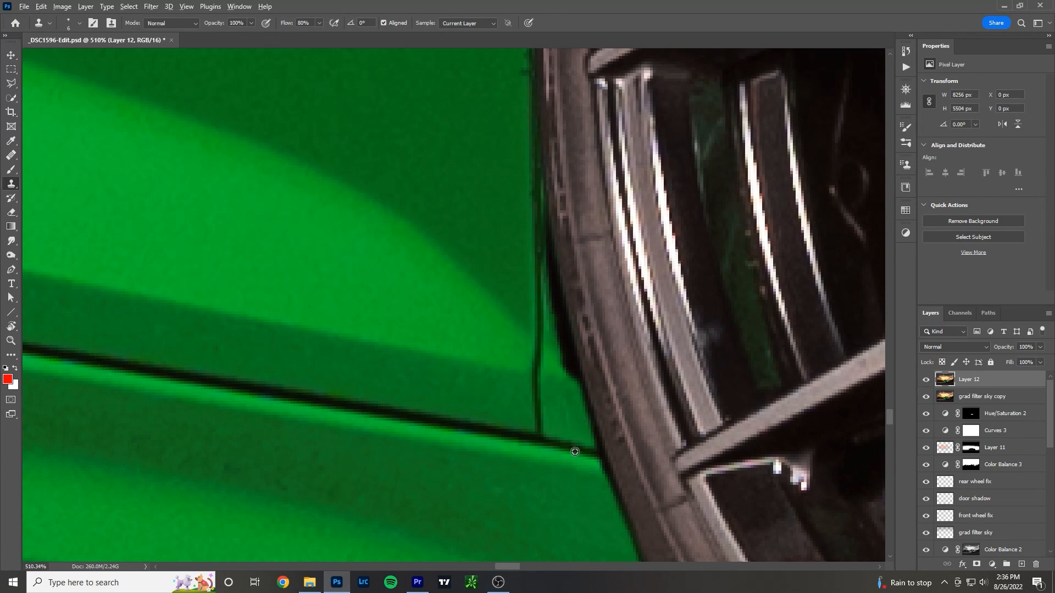
Clone green paint over the remaining black gap higher up between the door seam and tyre, undoing misplaced strokes
alt+click(509, 317)
mouse_move(557, 353)
mouse_down()
mouse_move(566, 369)
mouse_move(546, 285)
mouse_move(571, 380)
mouse_up()
key(ctrl+z)
alt+click(510, 315)
key(ctrl+z)
alt+click(511, 313)
alt+click(514, 250)
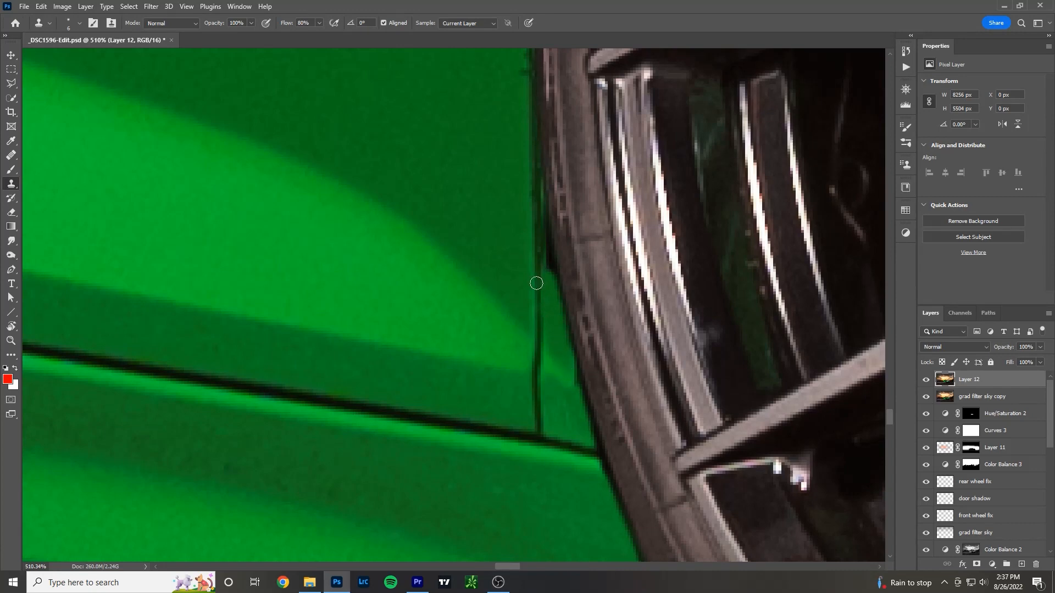
mouse_move(547, 263)
mouse_down()
mouse_move(544, 197)
mouse_move(559, 303)
mouse_up()
Touch up the fender strip's edge against the front tyre with a size 3 clone stamp
scroll(559, 307, down, 10)
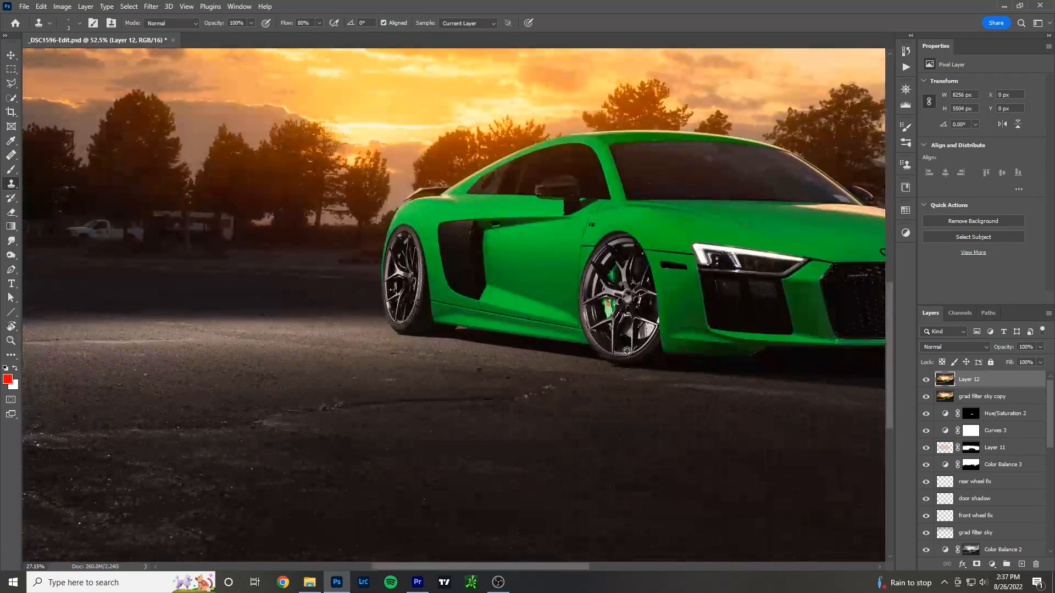
scroll(626, 351, up, 10)
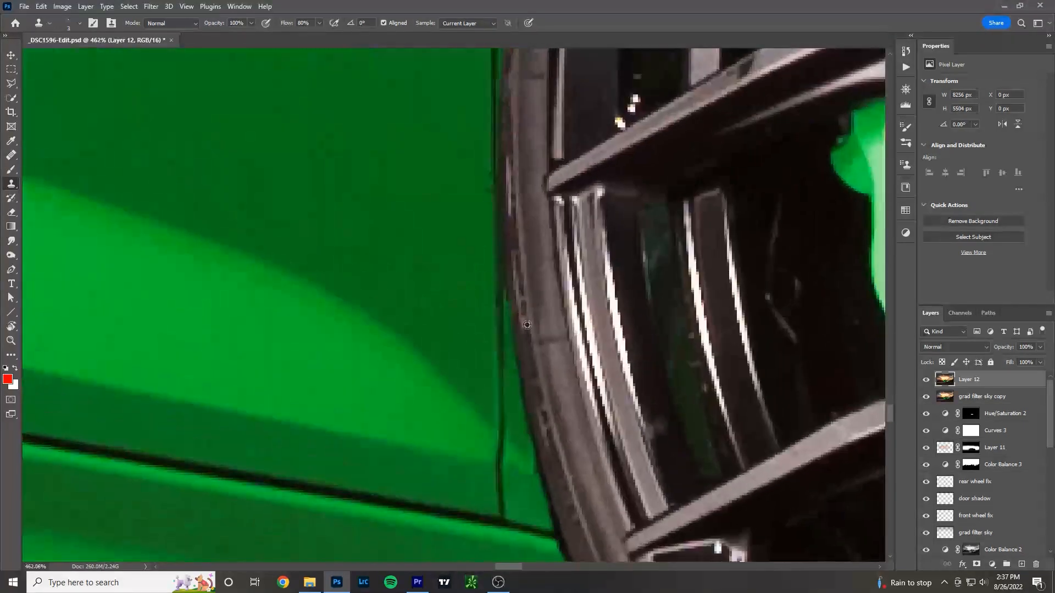
scroll(517, 472, up, 3)
drag(540, 476, 541, 473)
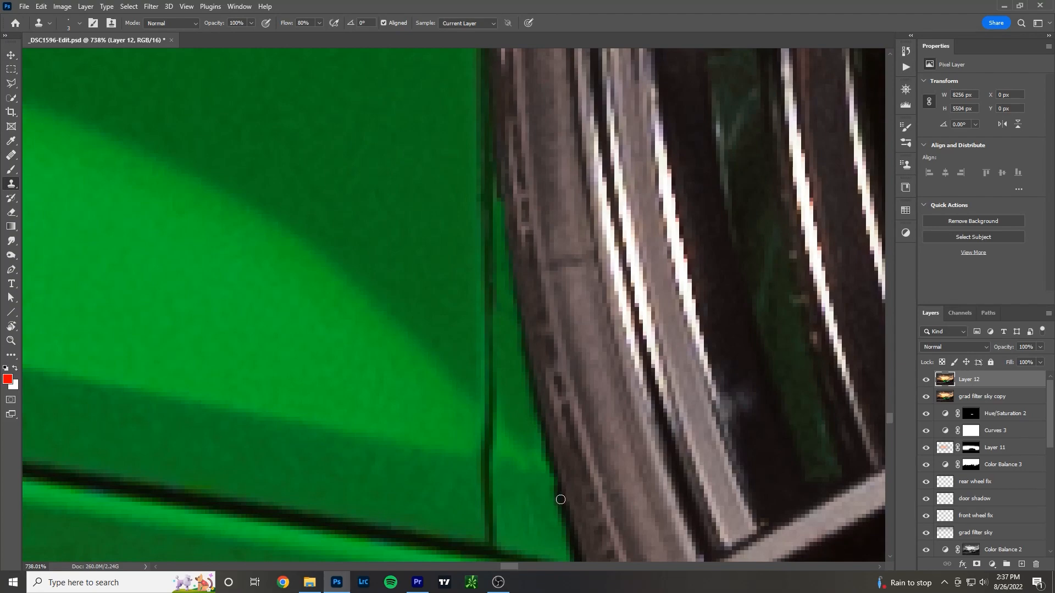
Examine the retouched front wheel, the full photo, and the front bumper's outer edge against the background
scroll(560, 496, down, 10)
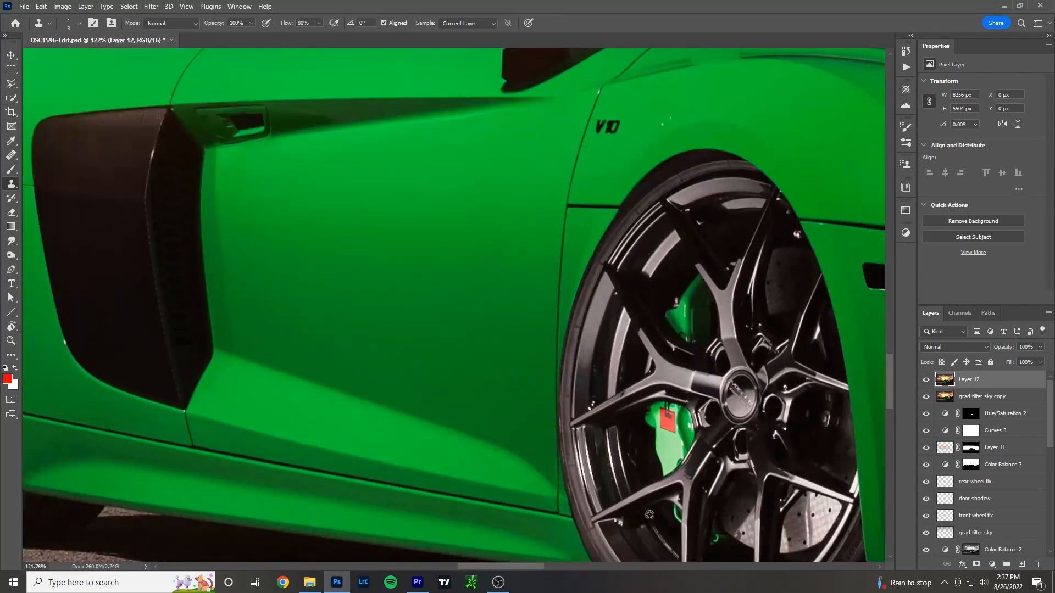
scroll(650, 515, down, 3)
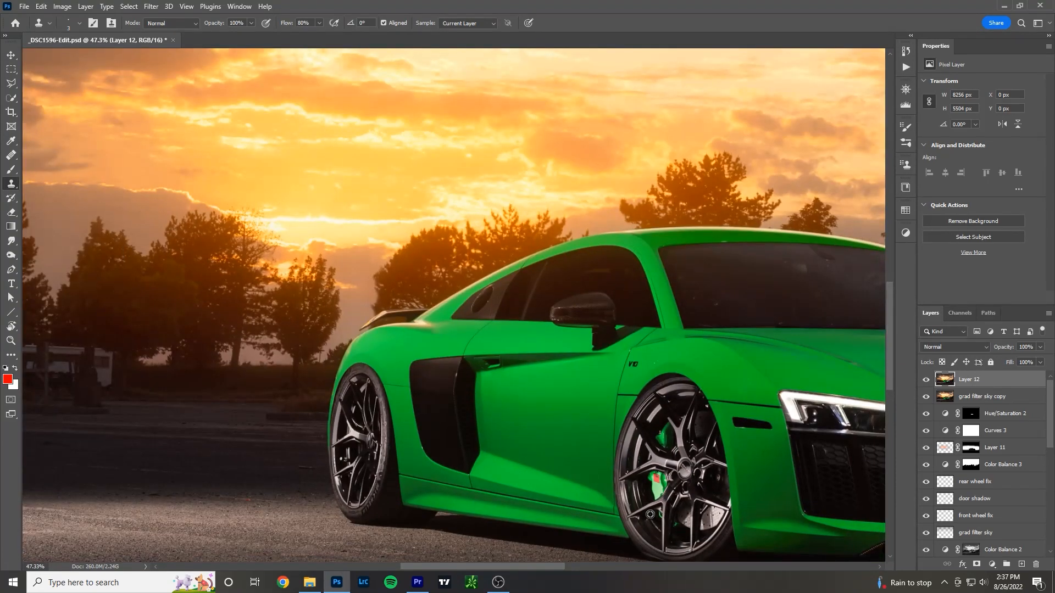
scroll(649, 515, up, 3)
scroll(649, 512, down, 2)
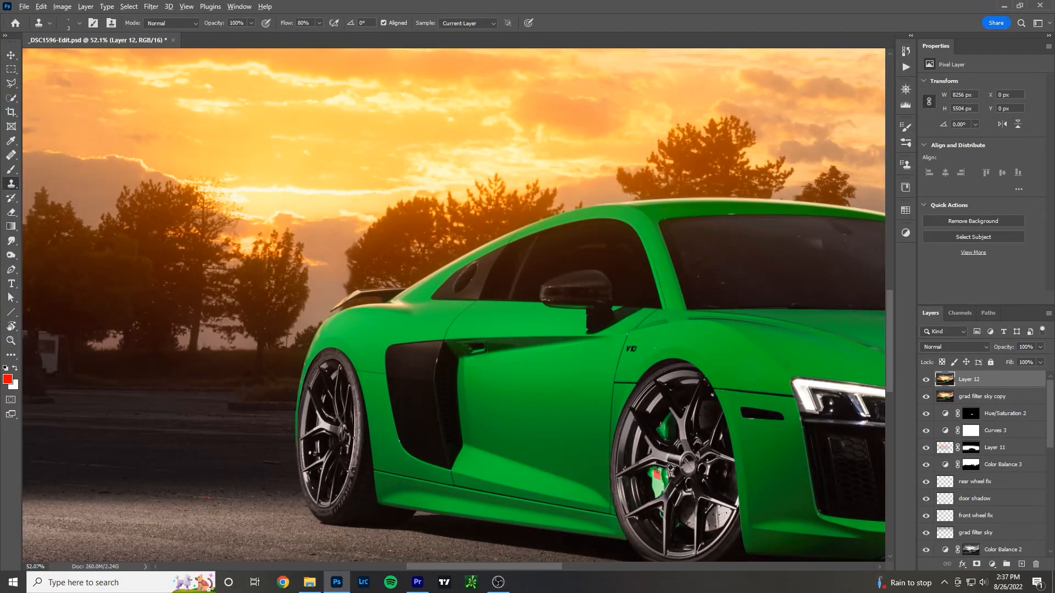
scroll(672, 492, down, 5)
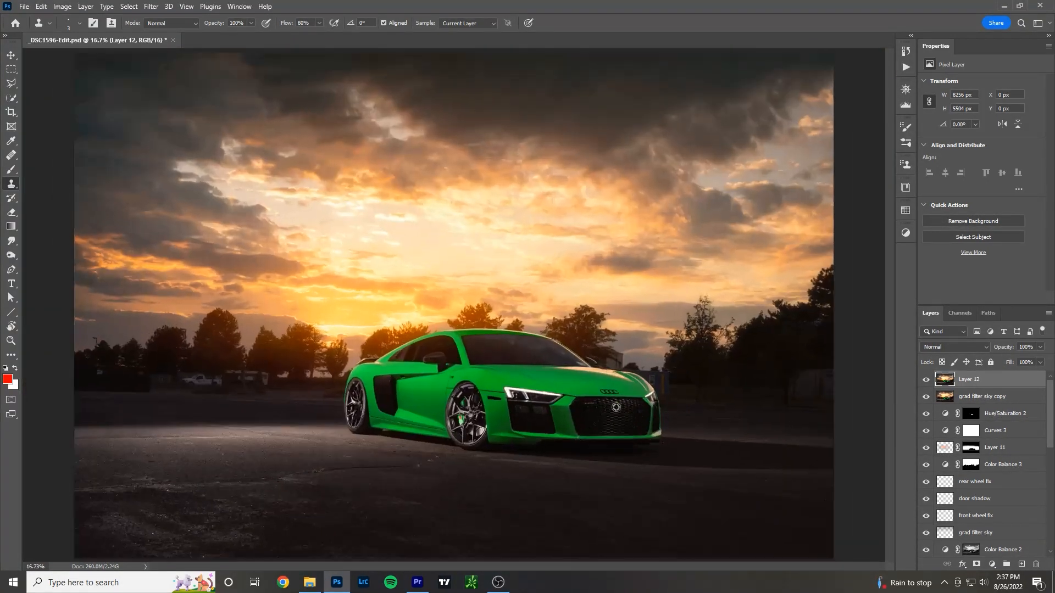
scroll(819, 412, up, 6)
scroll(328, 467, up, 1)
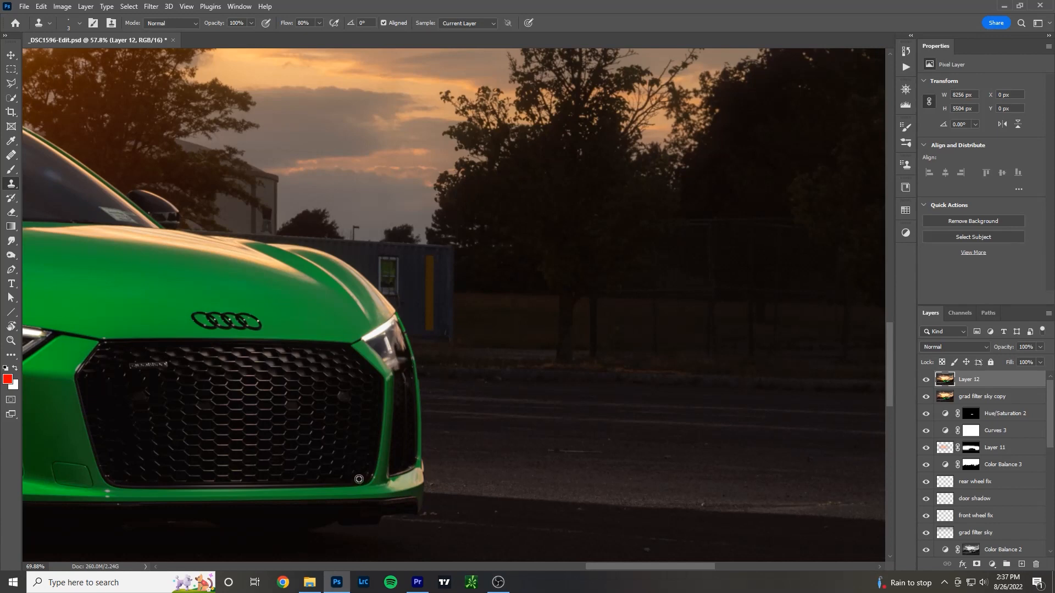
scroll(359, 479, up, 3)
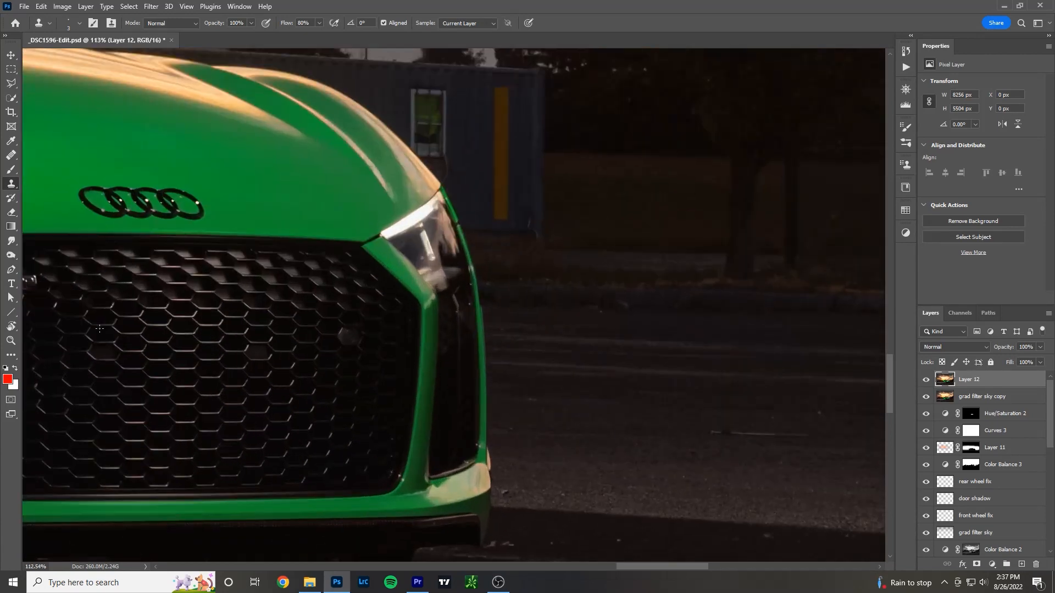
Mark the front bumper's outer edge below the headlight with red brush strokes, and undo the marks
click(11, 169)
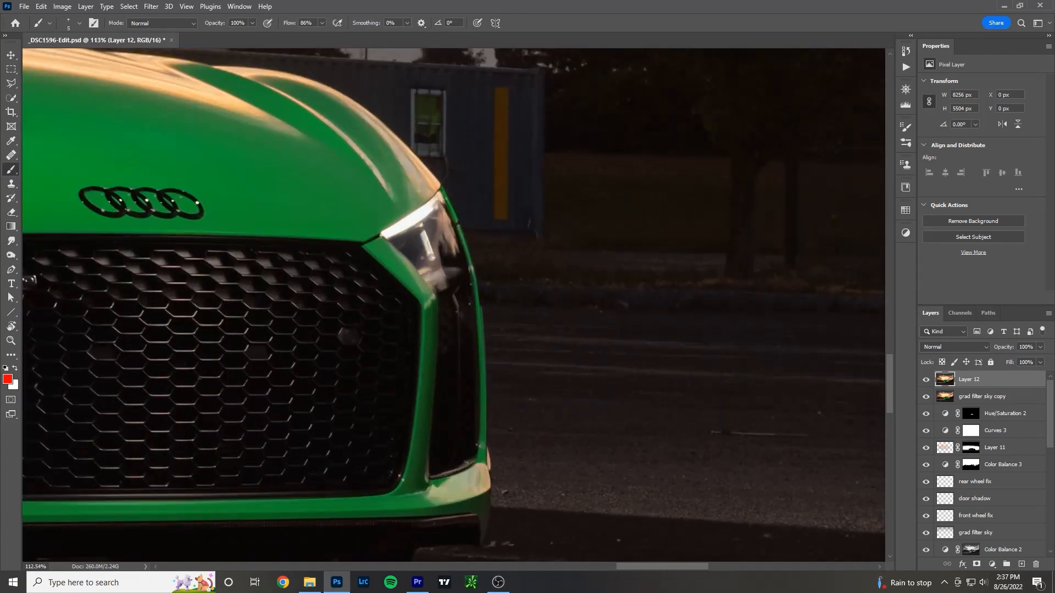
mouse_move(487, 439)
mouse_down()
mouse_move(469, 461)
mouse_move(501, 445)
mouse_up()
drag(482, 305, 477, 297)
key(ctrl+z)
key(ctrl+z)
Clone dark background over the doubled green line along the front bumper's outer edge below the headlight
click(11, 184)
scroll(398, 311, up, 10)
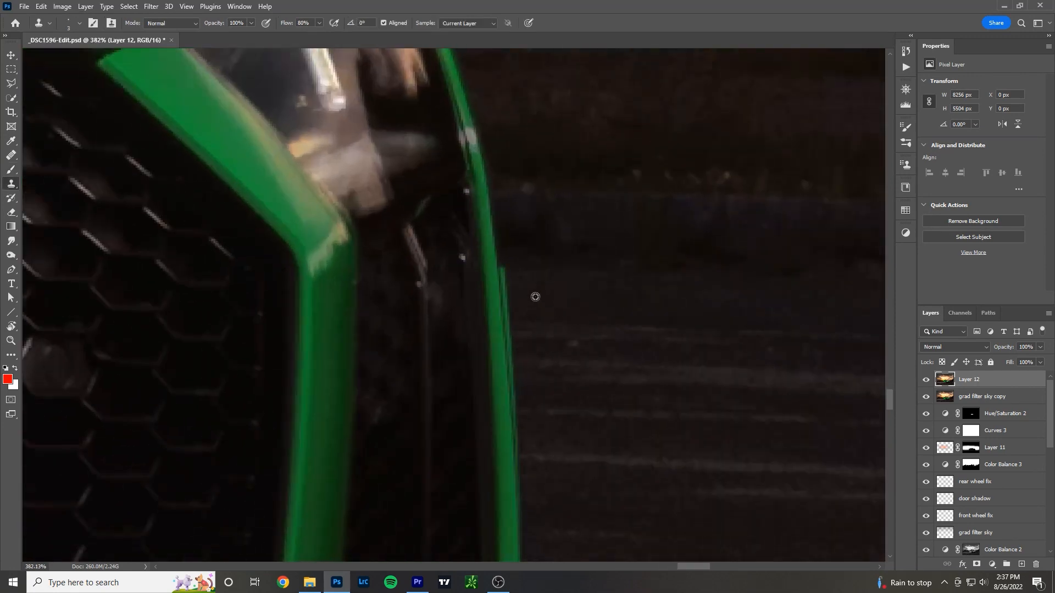
drag(495, 261, 497, 266)
scroll(511, 280, down, 3)
scroll(523, 287, up, 2)
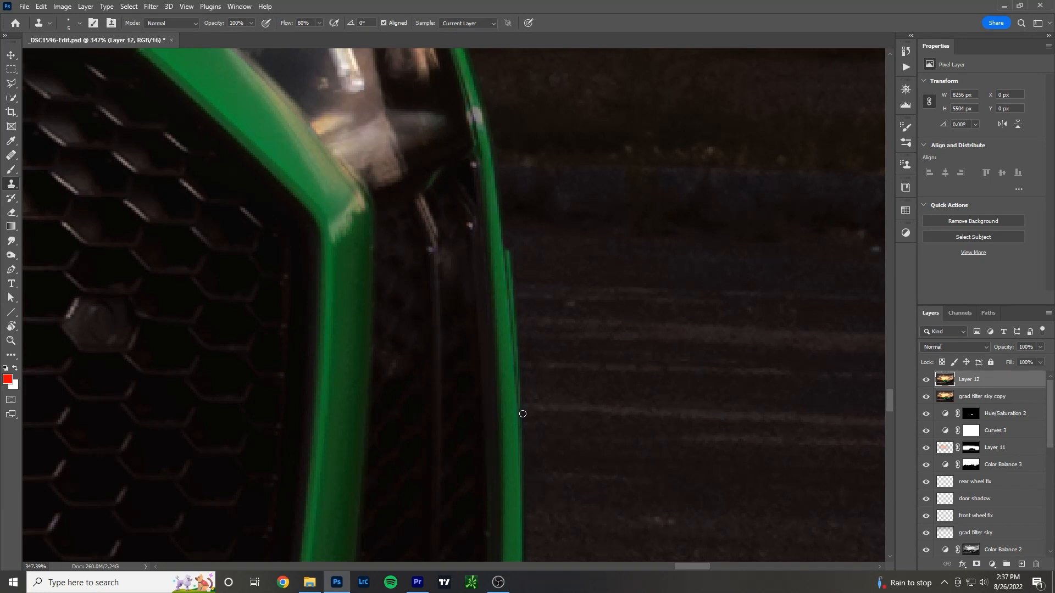
key(ctrl+z)
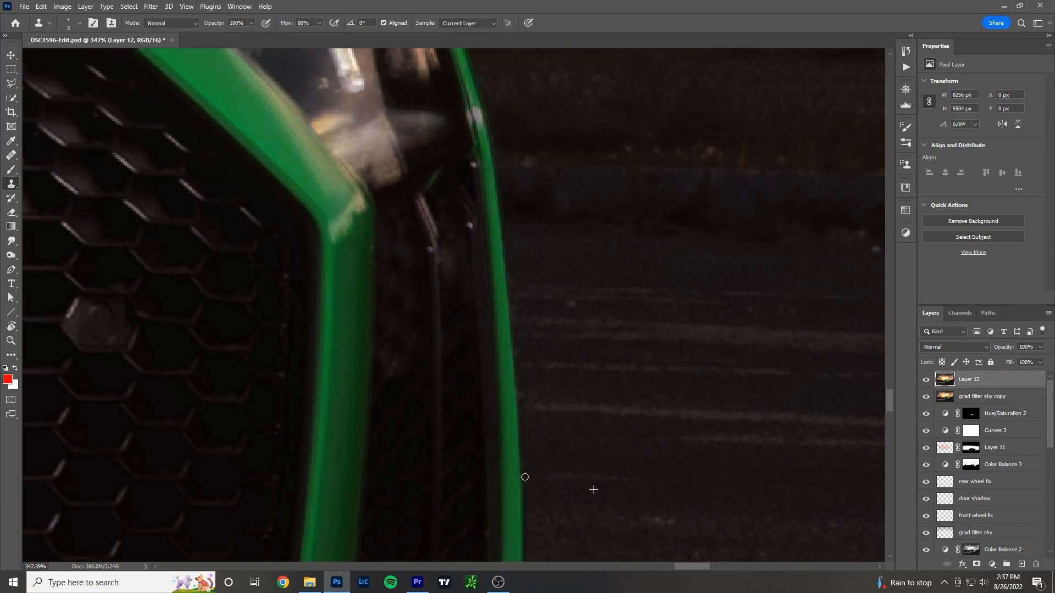
scroll(522, 477, down, 5)
scroll(504, 373, up, 5)
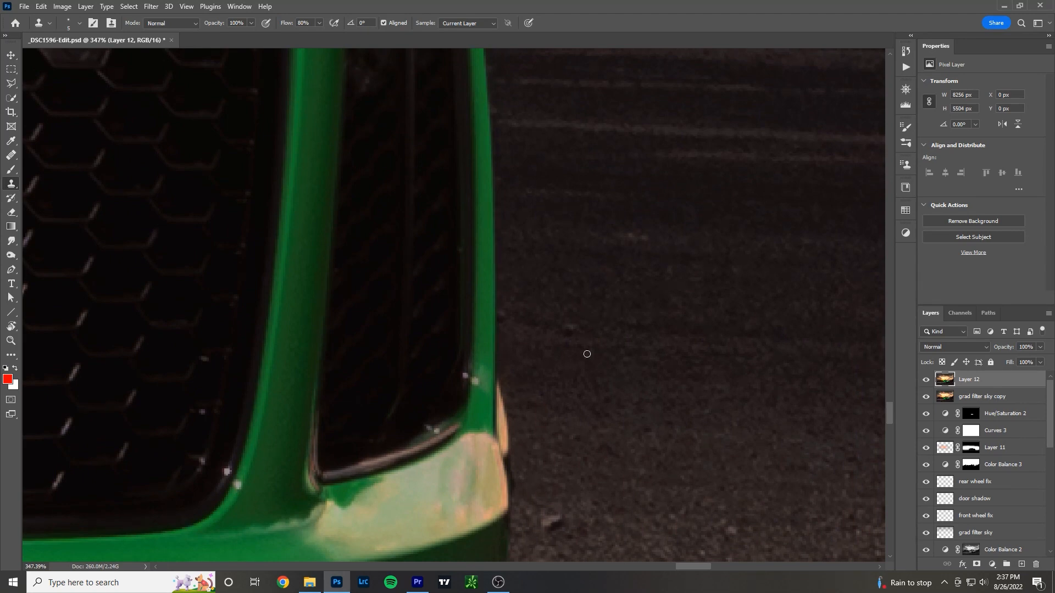
Try a straight clone stroke across the shadowed asphalt in front of the car, and undo it
scroll(587, 354, down, 10)
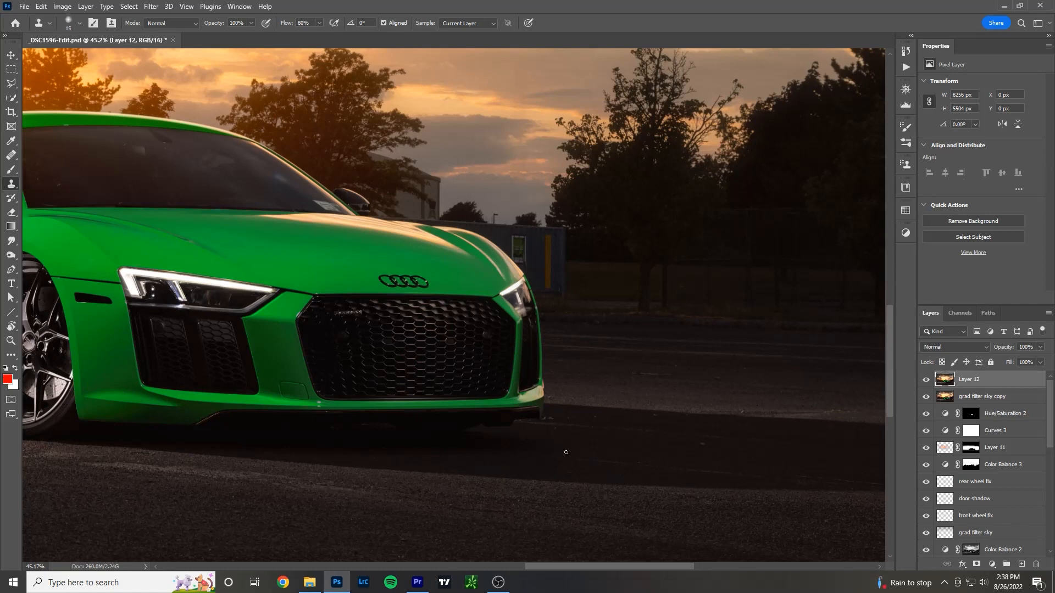
shift+click(793, 456)
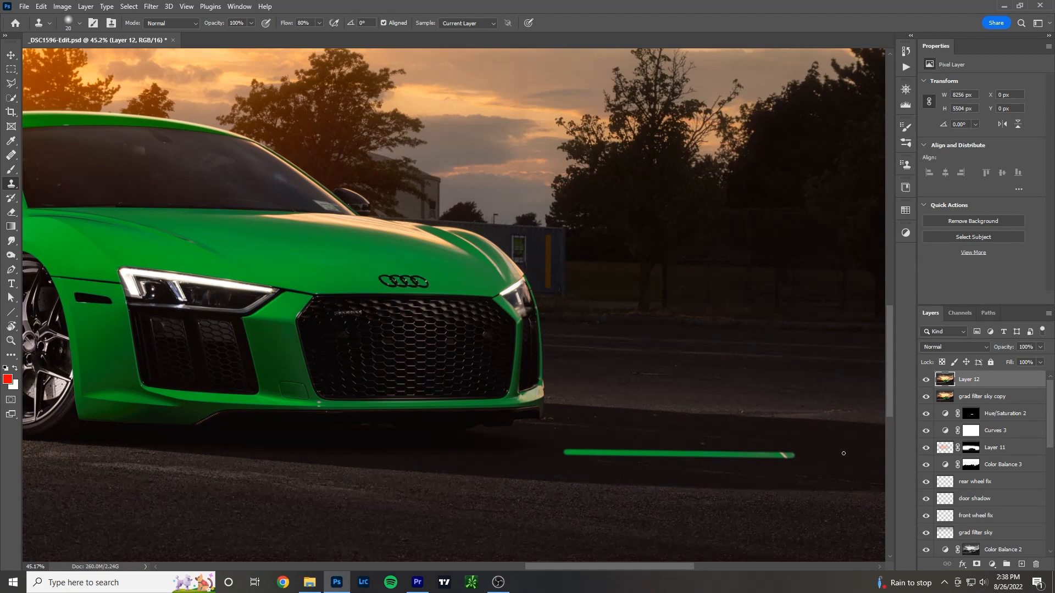
scroll(621, 373, up, 6)
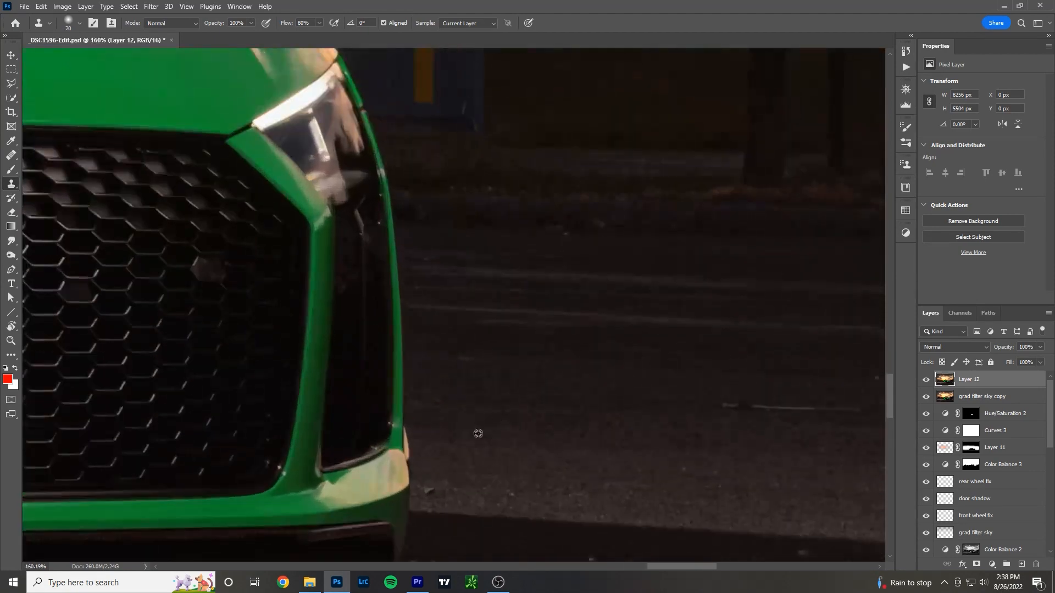
Clone asphalt over the leftover beige sliver at the bumper's lower outer corner with a size 7 clone stamp
scroll(418, 426, up, 4)
key(bracketleft)
key(bracketleft)
key(bracketleft)
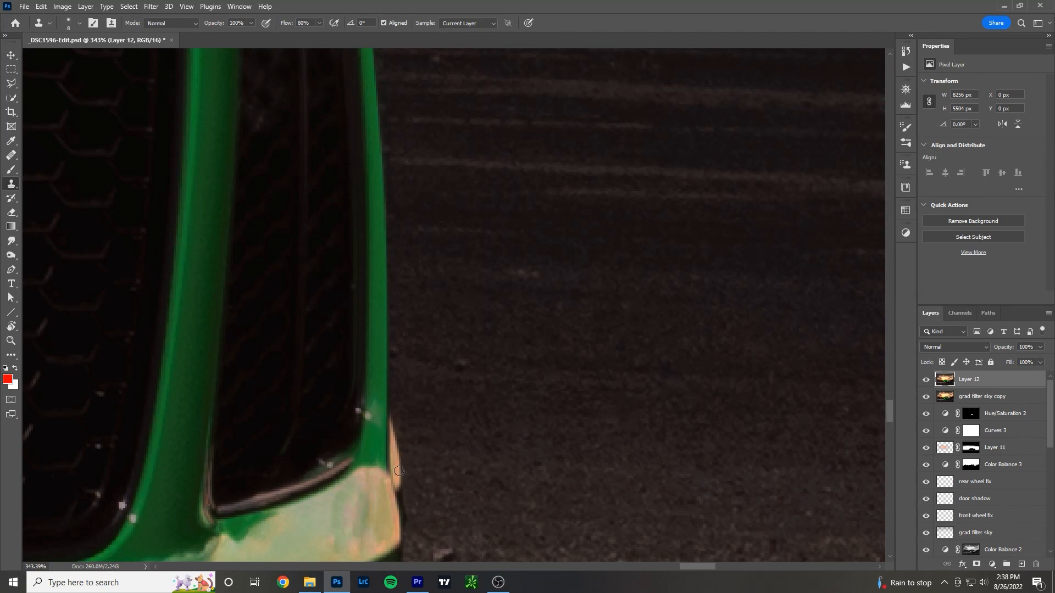
scroll(391, 480, up, 2)
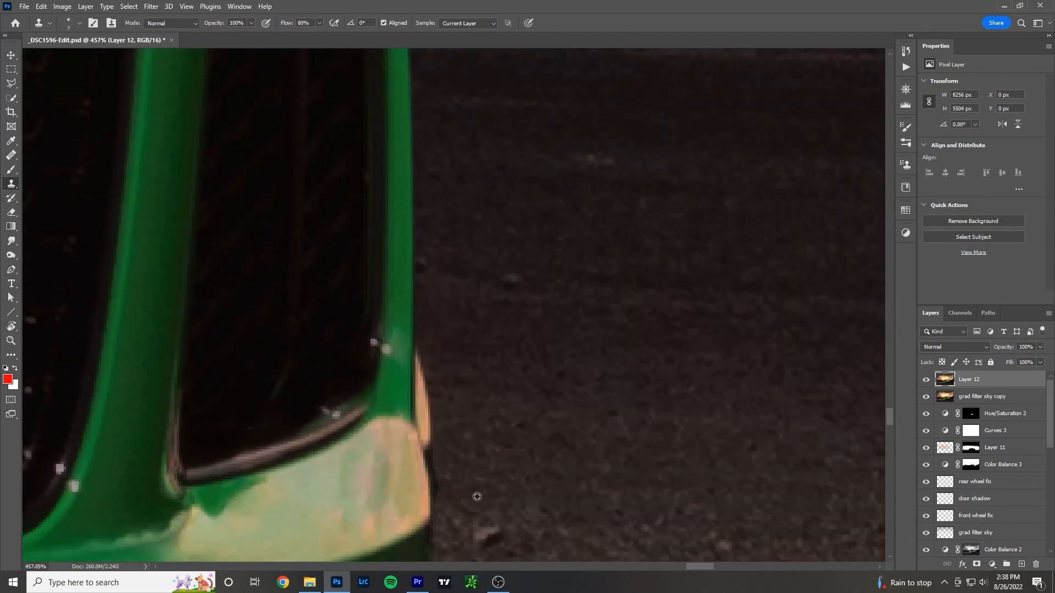
mouse_move(443, 494)
mouse_down()
mouse_move(427, 446)
mouse_move(424, 351)
mouse_move(424, 430)
mouse_move(455, 478)
mouse_up()
scroll(455, 478, down, 10)
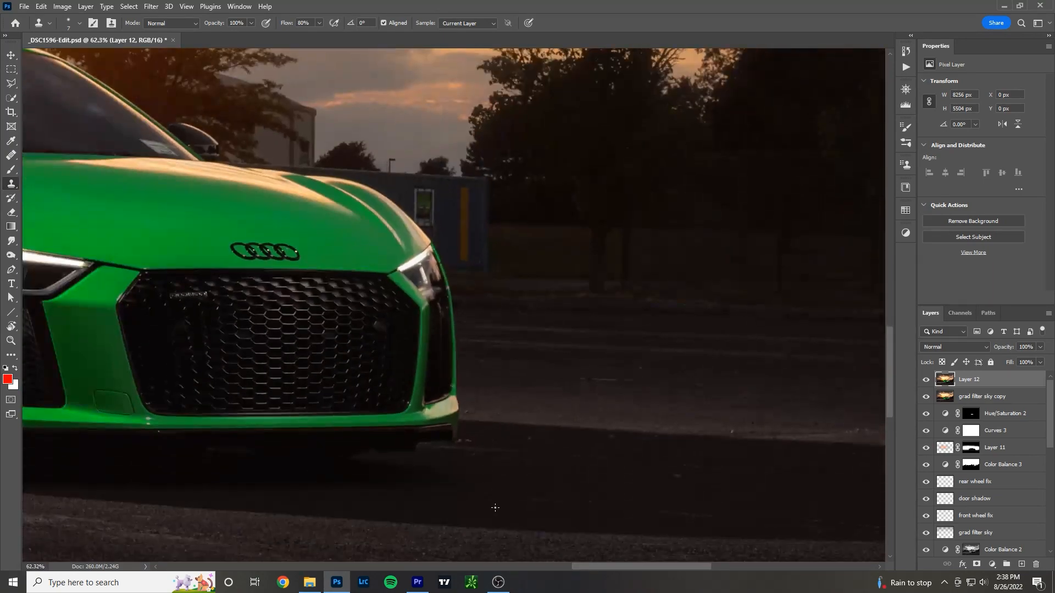
Examine the cleaned bumper edge, the dark road and trees beside the car, and the full photo
scroll(419, 485, down, 3)
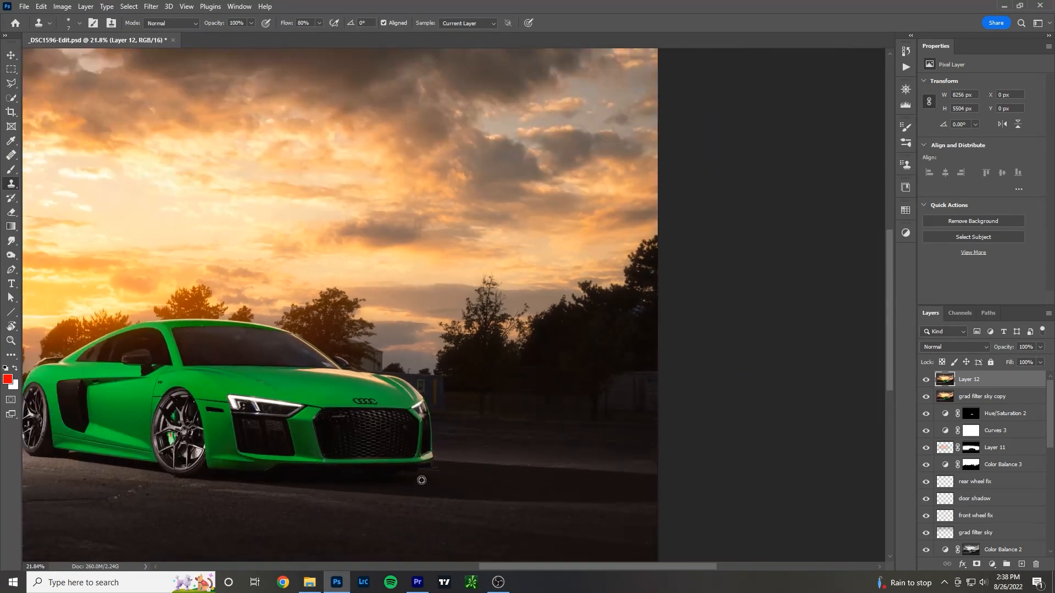
scroll(372, 351, up, 6)
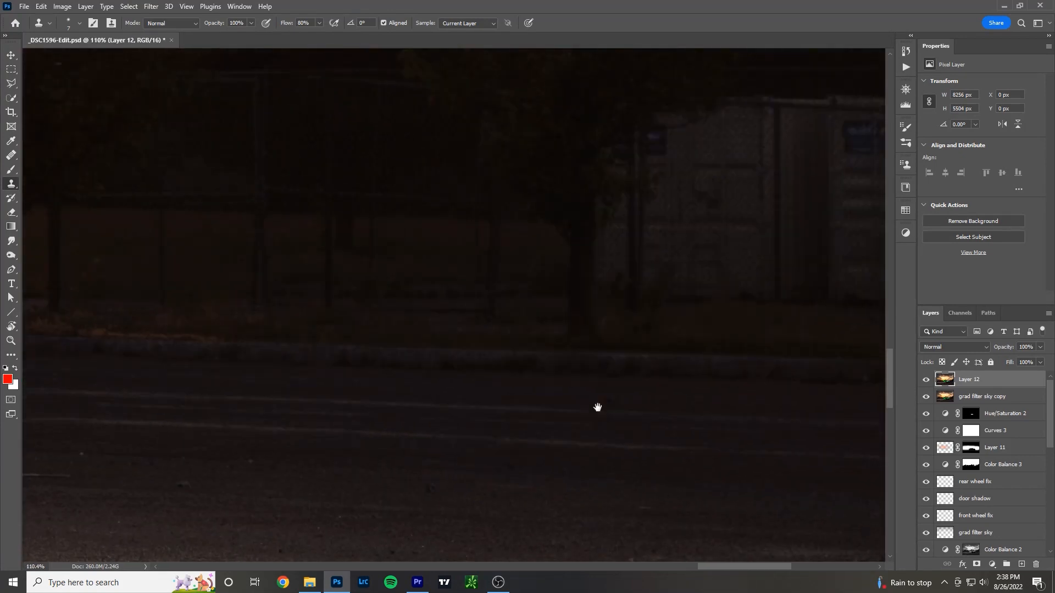
scroll(389, 391, left, 8)
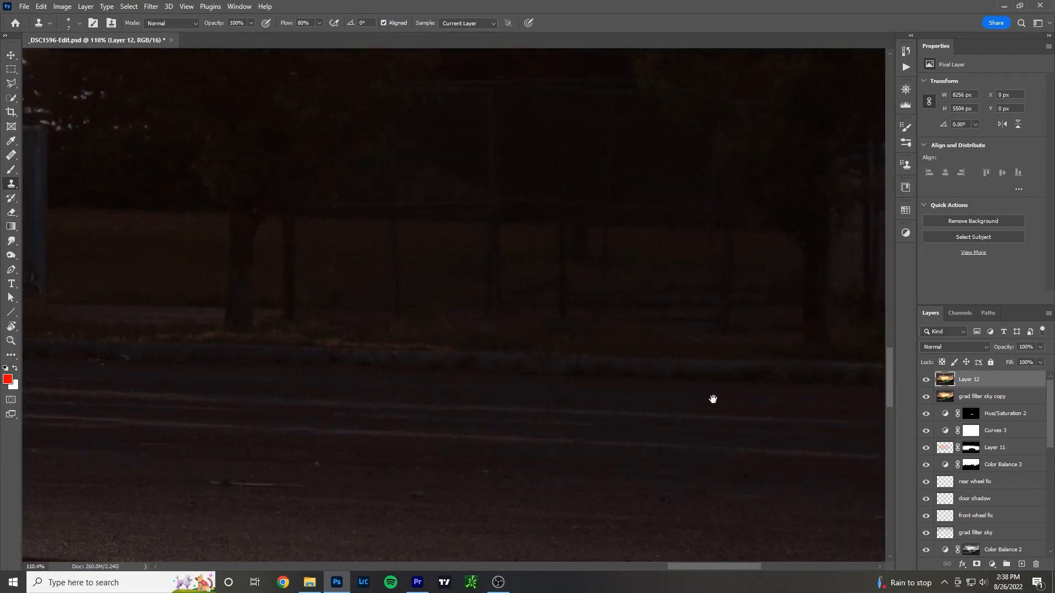
scroll(506, 372, left, 2)
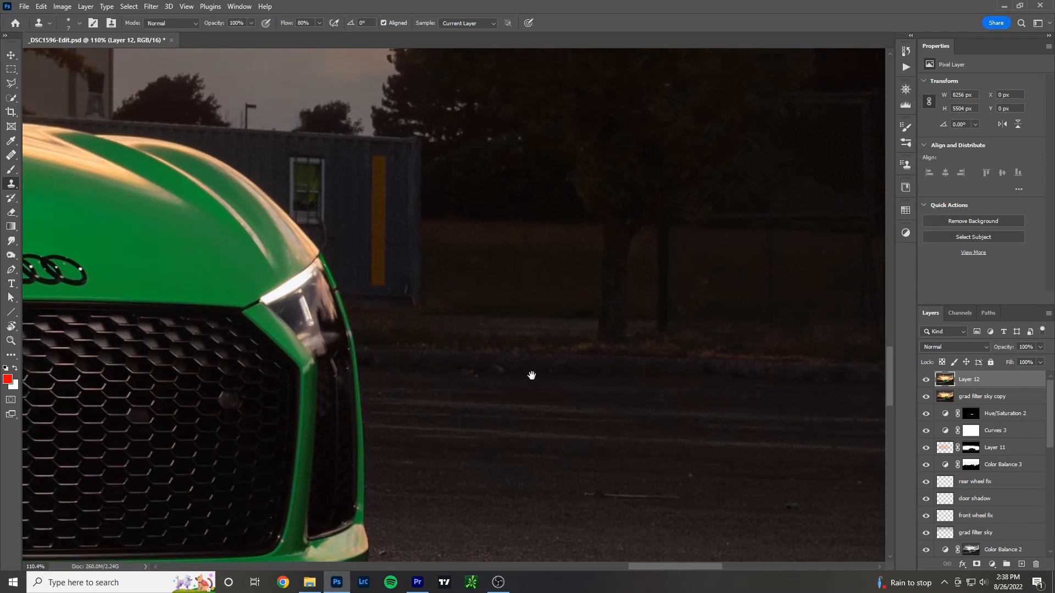
scroll(384, 372, right, 10)
drag(327, 381, 605, 391)
scroll(600, 393, down, 10)
scroll(595, 394, up, 3)
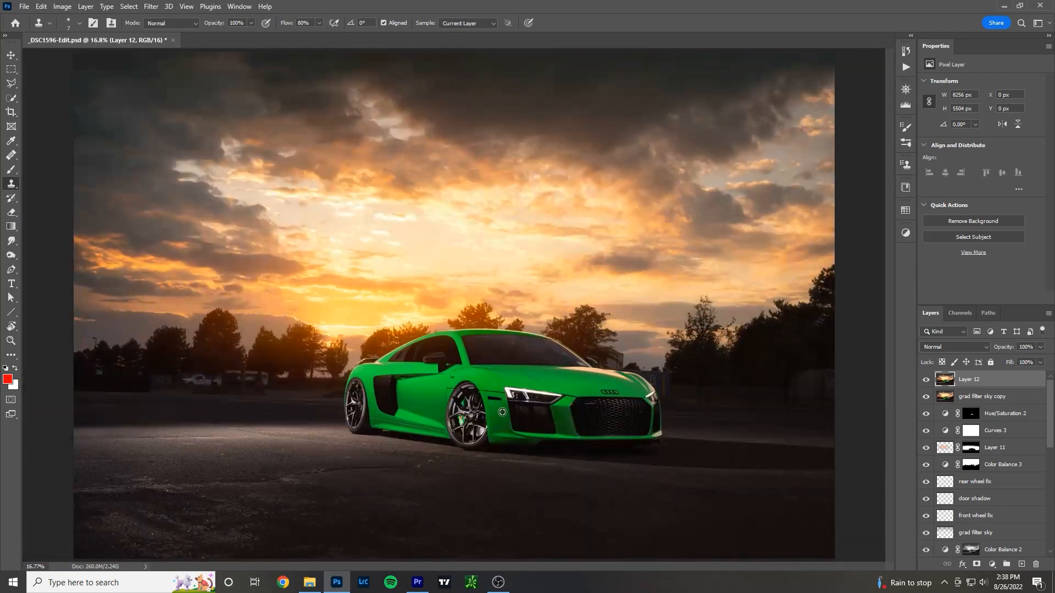
scroll(709, 457, down, 2)
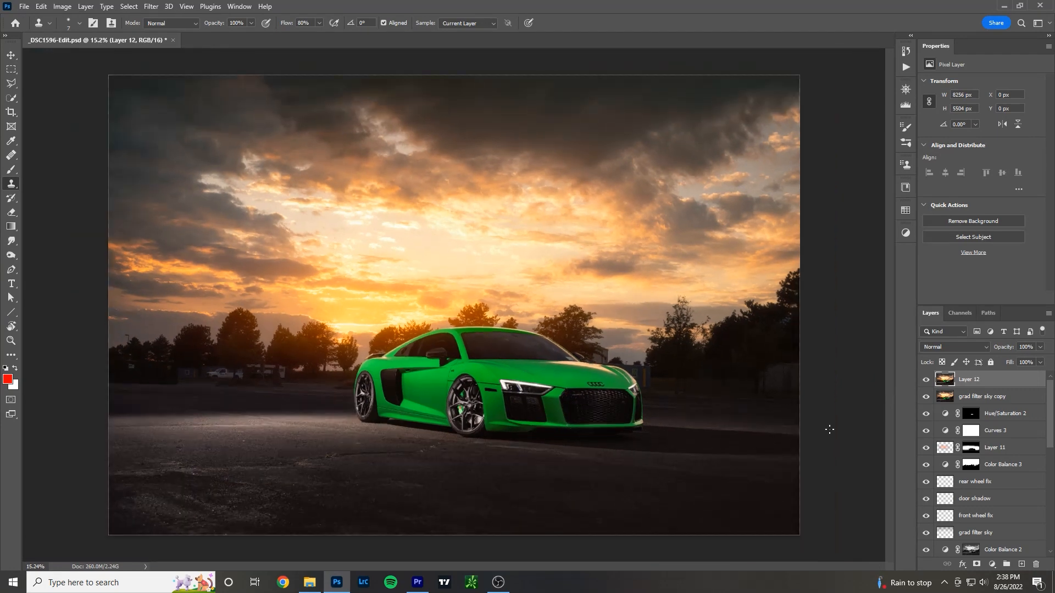
Hide and show Layer 12 repeatedly to compare the car before and after lowering, leaving the layer visible
click(926, 380)
click(925, 381)
click(925, 381)
click(926, 380)
click(926, 380)
click(926, 381)
click(926, 381)
click(926, 380)
click(926, 380)
click(926, 380)
click(926, 380)
click(926, 381)
click(926, 381)
click(926, 381)
click(926, 381)
click(926, 381)
click(926, 381)
click(926, 380)
click(926, 381)
click(926, 381)
click(926, 381)
click(926, 381)
click(926, 381)
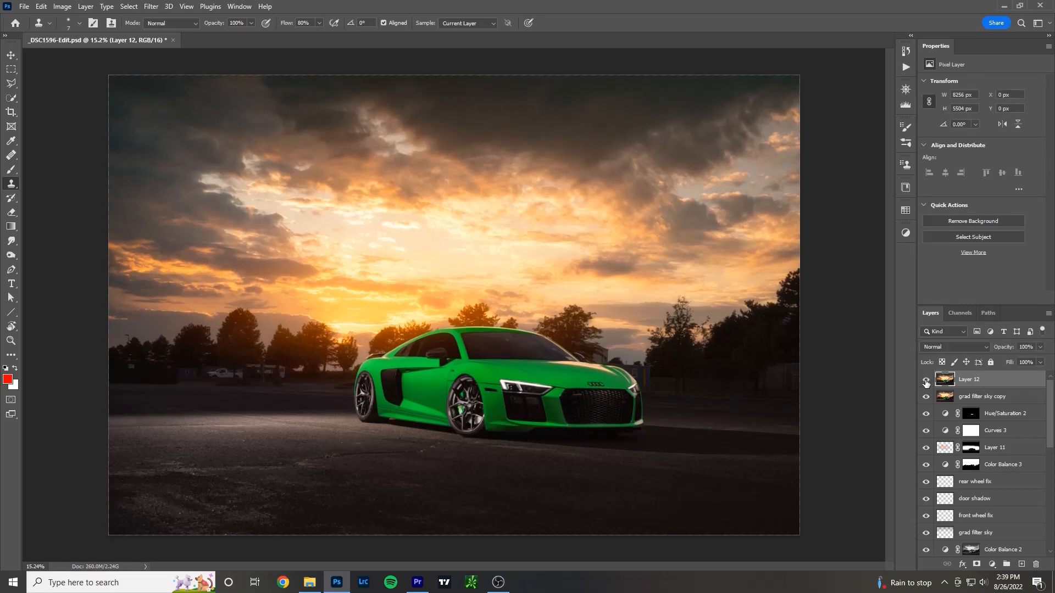